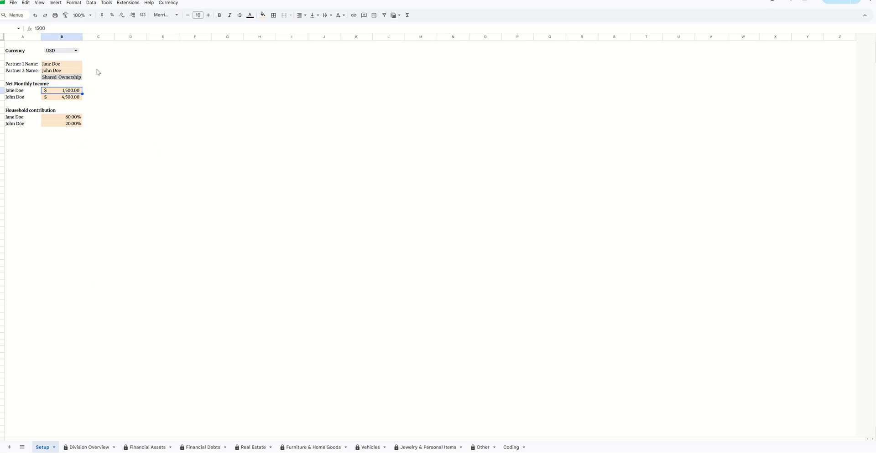
# Review the Setup sheet's currency options, partner name cells, shared ownership label, net monthly income and household contribution entries.
pyautogui.doubleClick(72, 50)
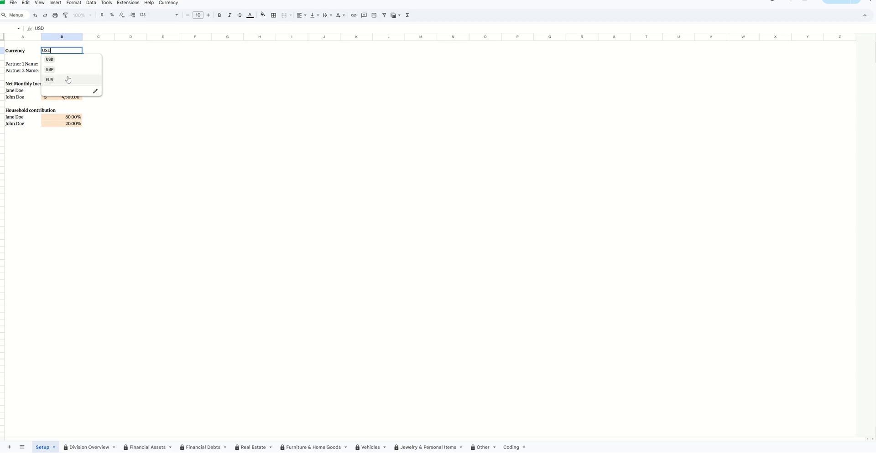
pyautogui.click(161, 76)
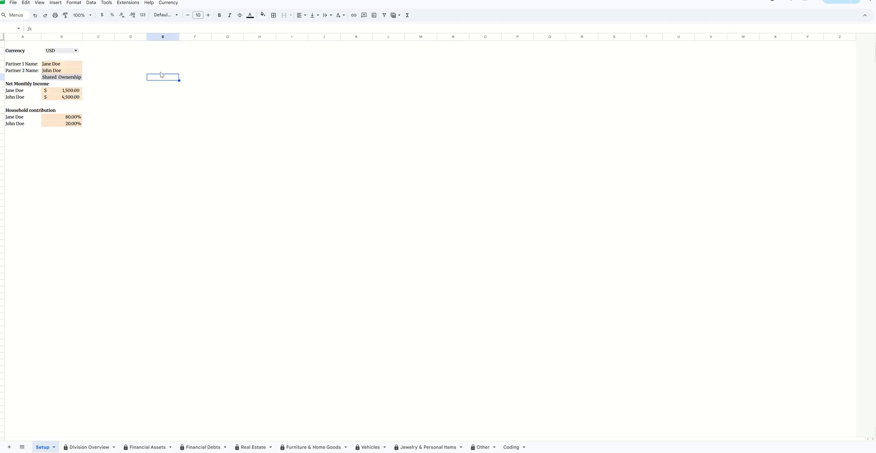
pyautogui.click(55, 64)
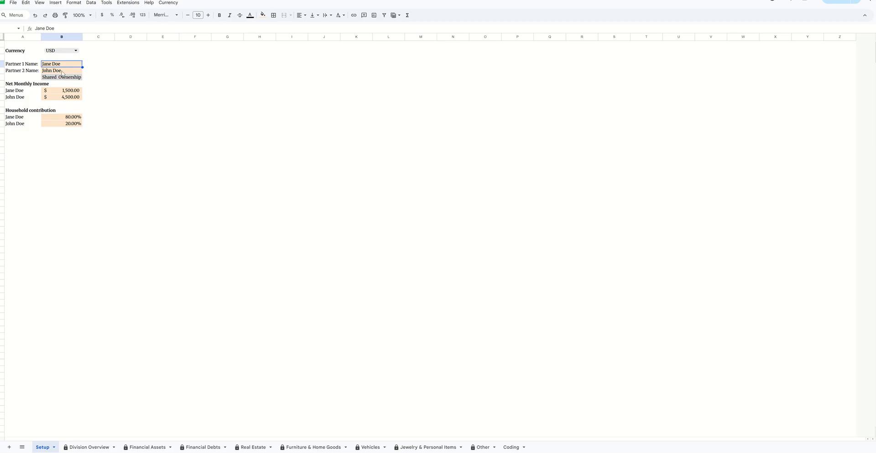
pyautogui.click(59, 71)
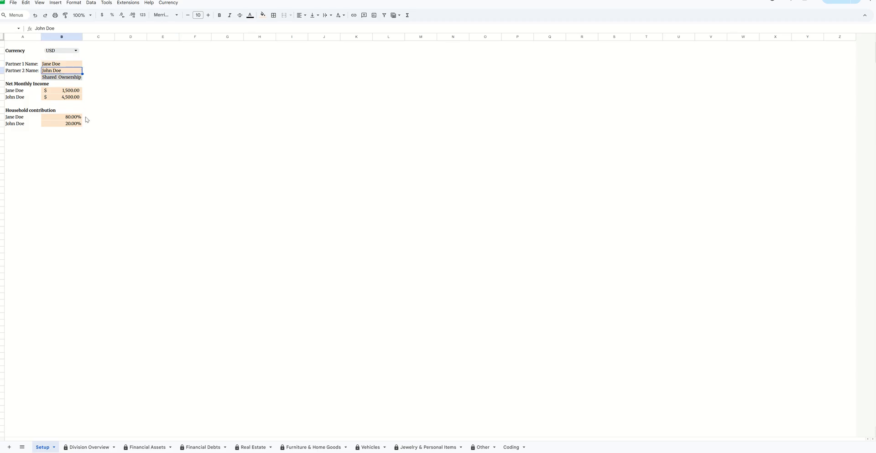
pyautogui.click(68, 77)
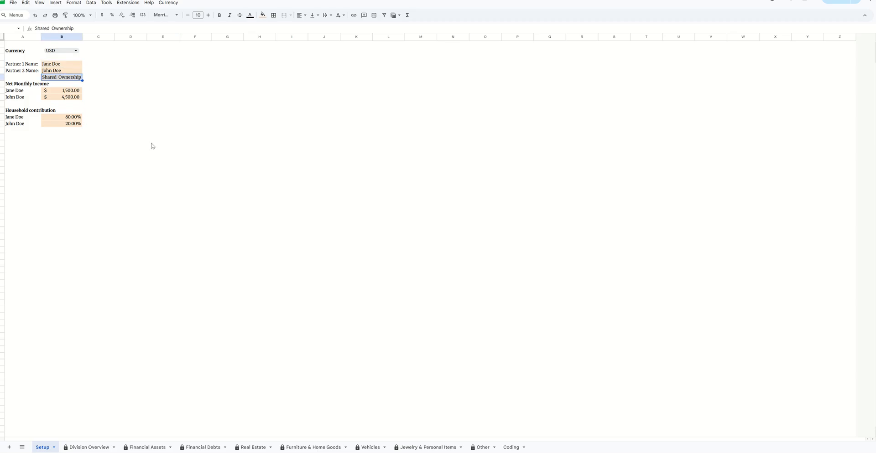
pyautogui.click(54, 92)
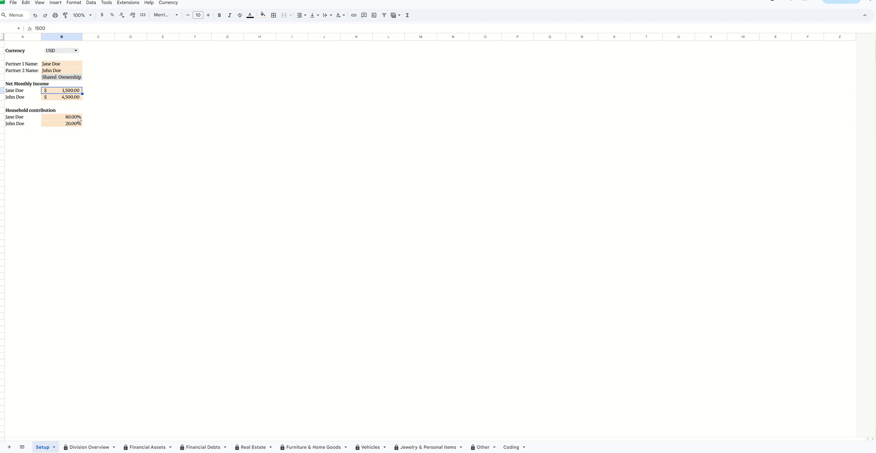
pyautogui.click(79, 118)
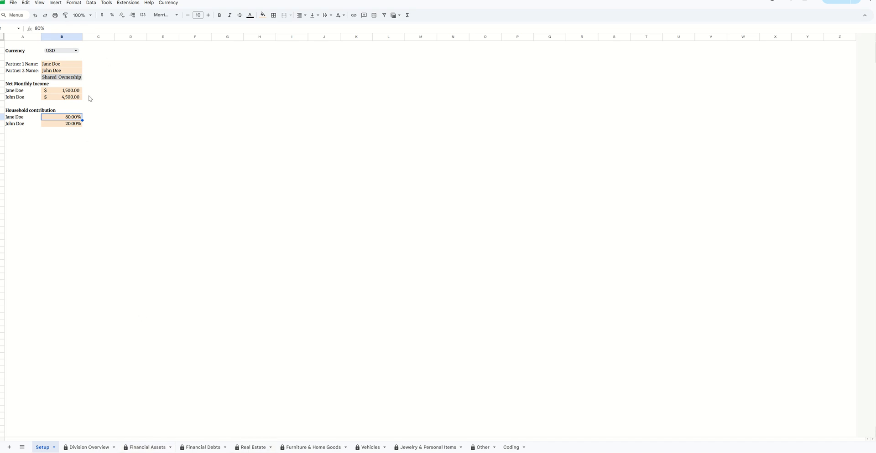
# Try GBP as the Setup sheet's currency and switch it back to USD.
pyautogui.click(78, 50)
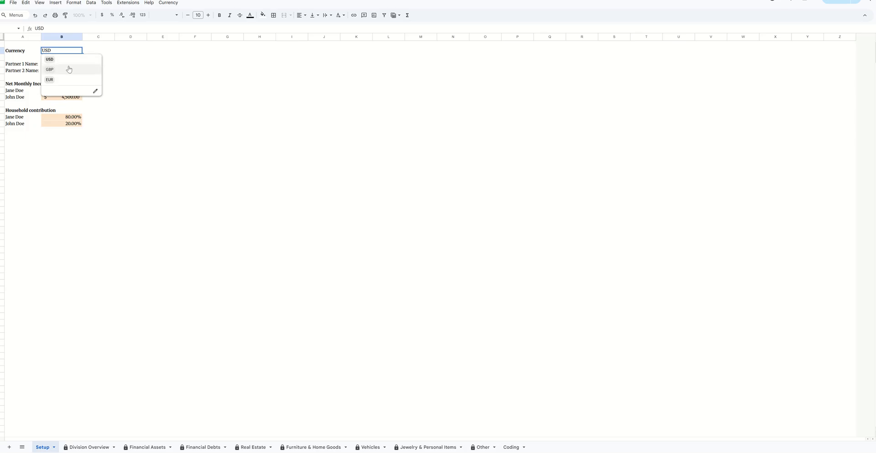
pyautogui.click(65, 74)
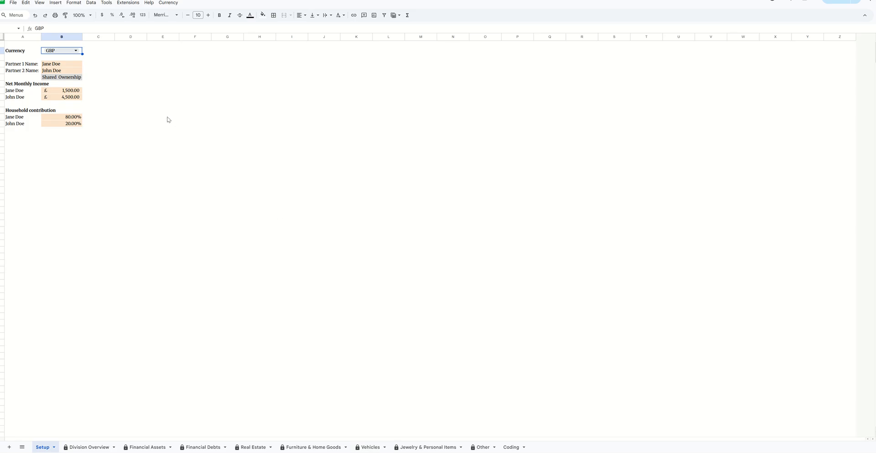
pyautogui.click(76, 51)
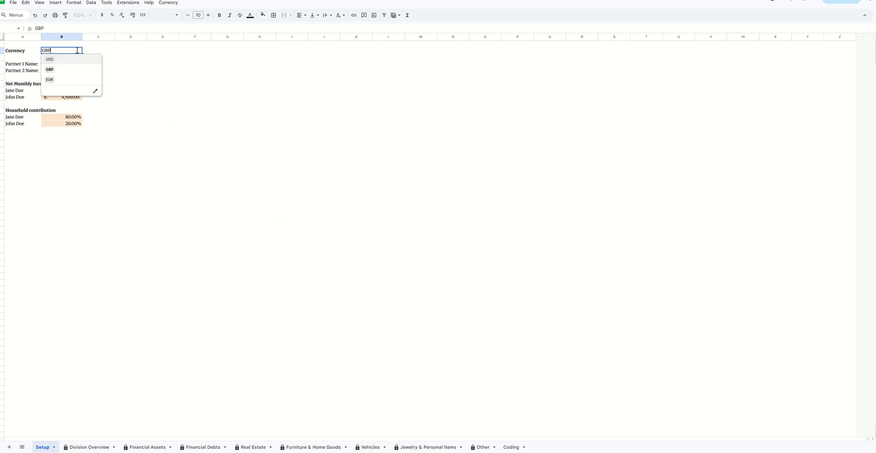
pyautogui.click(53, 59)
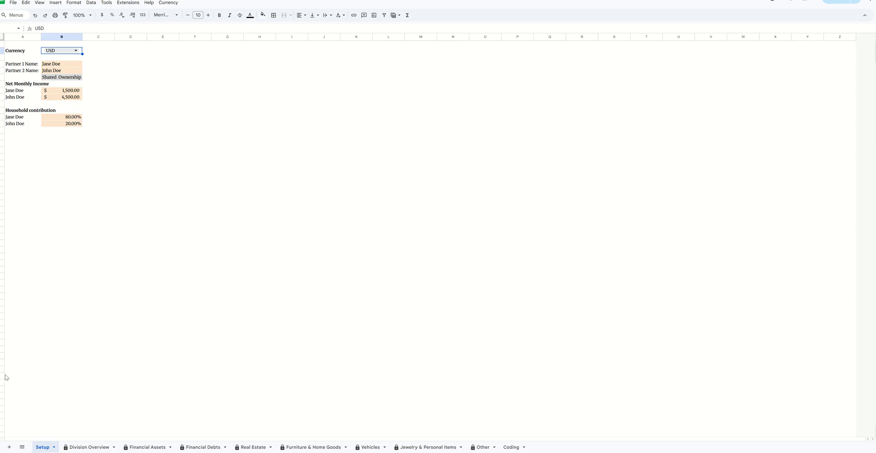
# Apply the currency chosen in Setup!B2 to the workbook.
pyautogui.click(168, 2)
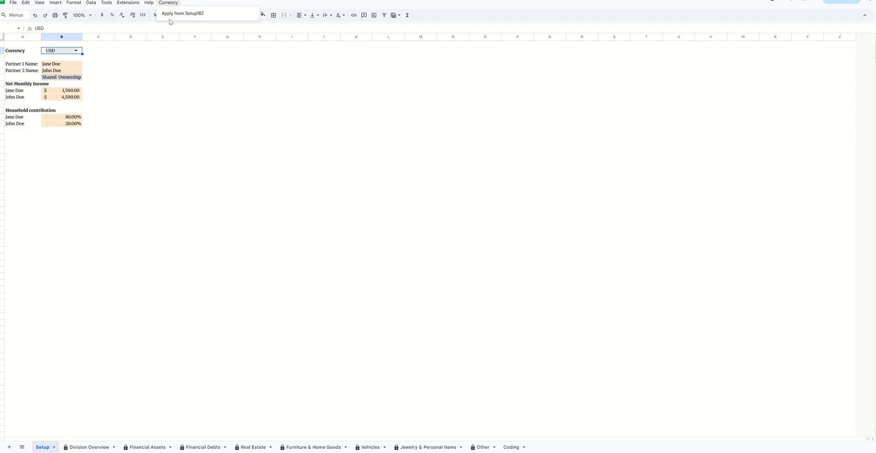
pyautogui.click(163, 13)
pyautogui.click(175, 106)
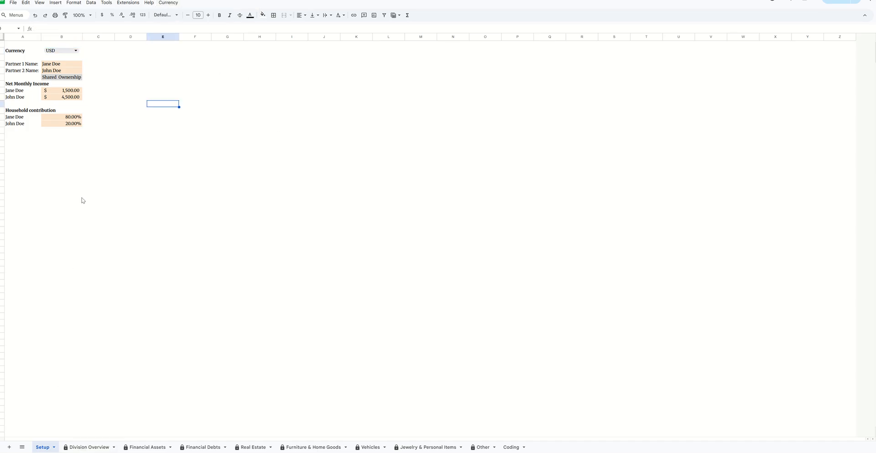
# View the Division Overview sheet and review the financial institution options for the first entry on the Financial Assets sheet.
pyautogui.click(94, 449)
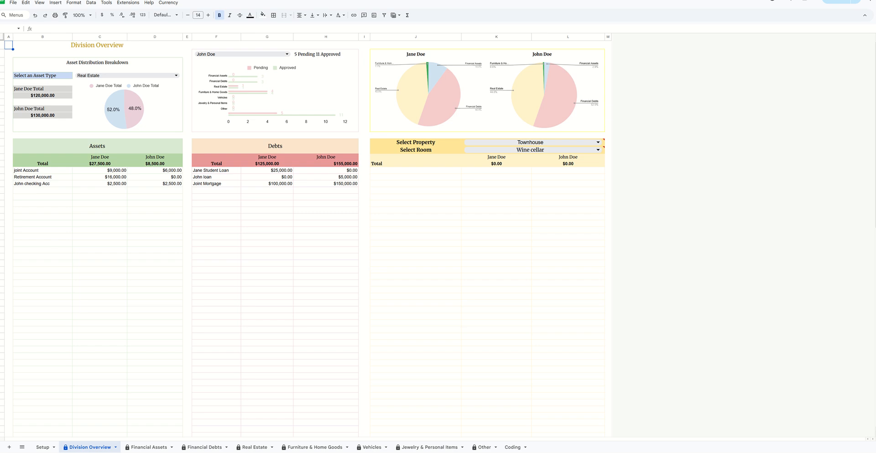
pyautogui.click(159, 449)
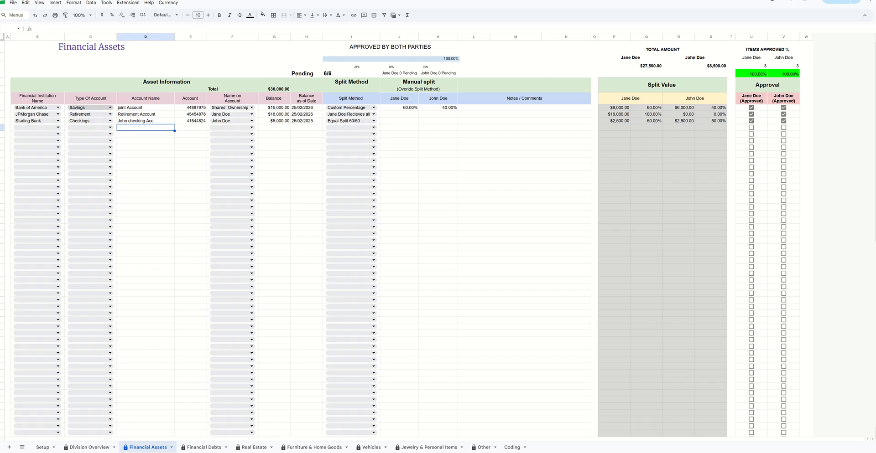
pyautogui.click(59, 108)
pyautogui.scroll(-3, 55, 250)
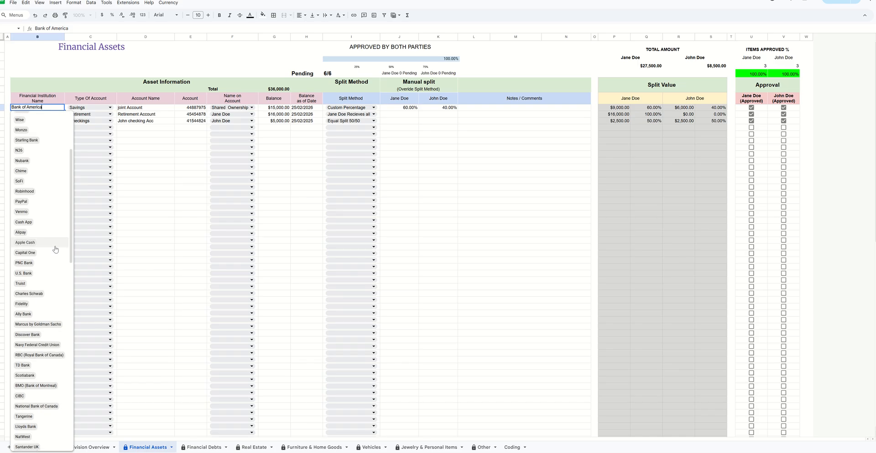
pyautogui.scroll(-7, 55, 249)
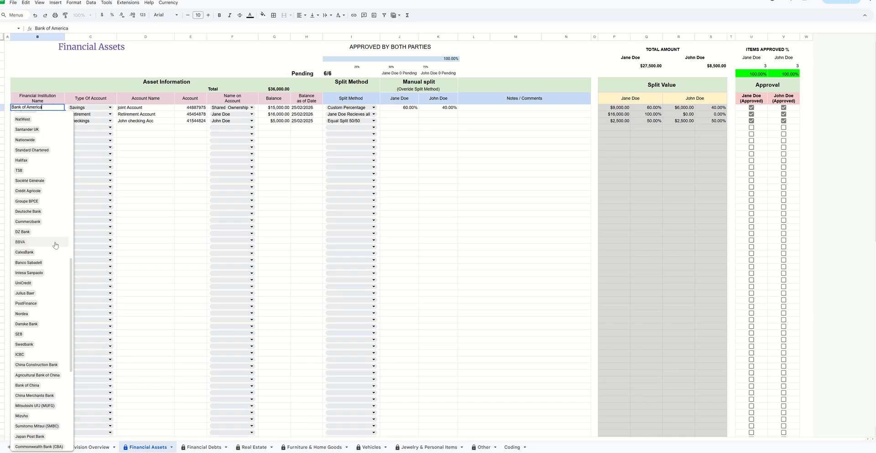
# Examine the Coding sheet's source lists for the dropdowns, including banks, property types, vehicles, rooms and conditions.
pyautogui.click(510, 447)
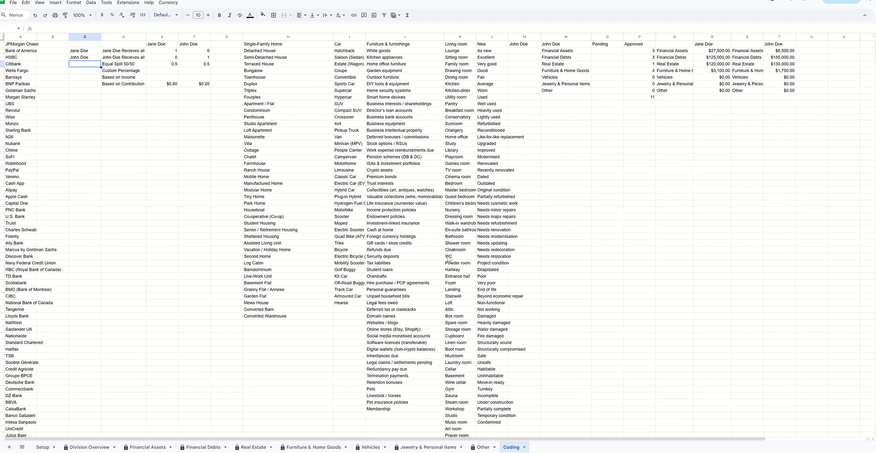
pyautogui.scroll(-15, 449, 258)
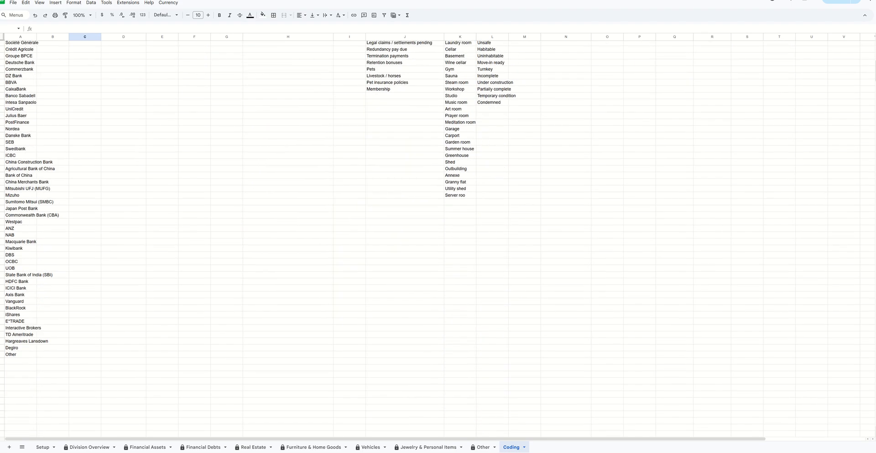
pyautogui.scroll(2, 487, 143)
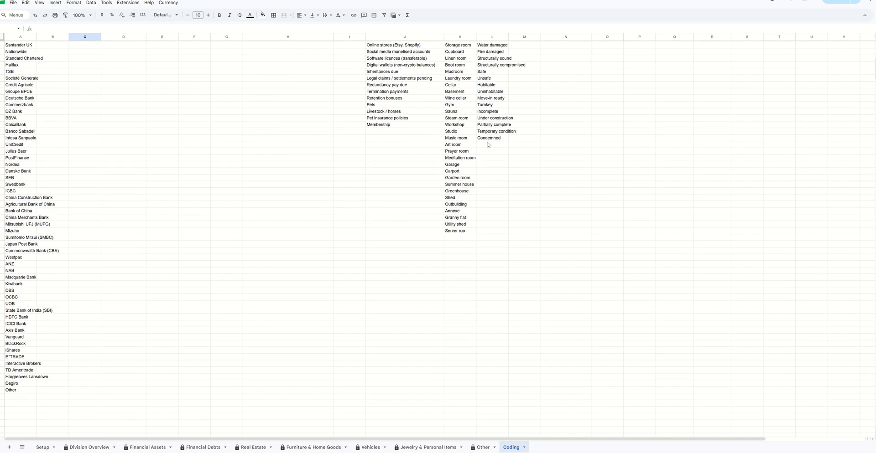
pyautogui.scroll(-2, 508, 135)
pyautogui.scroll(-3, 471, 208)
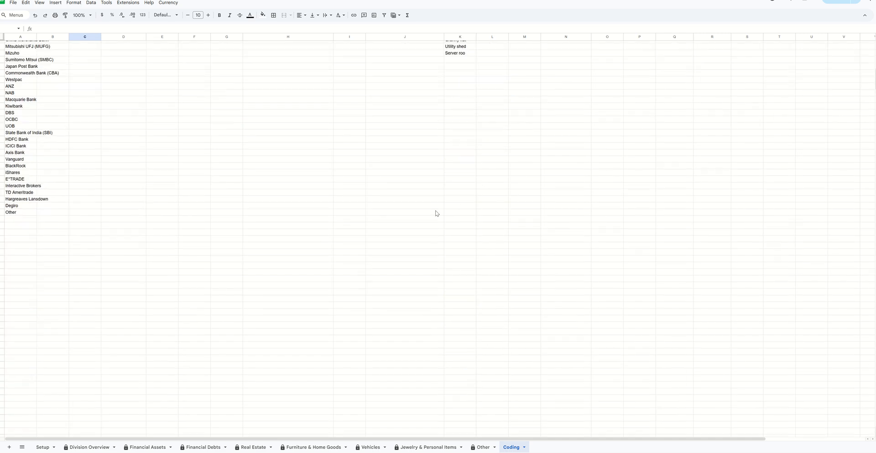
pyautogui.scroll(-5, 147, 323)
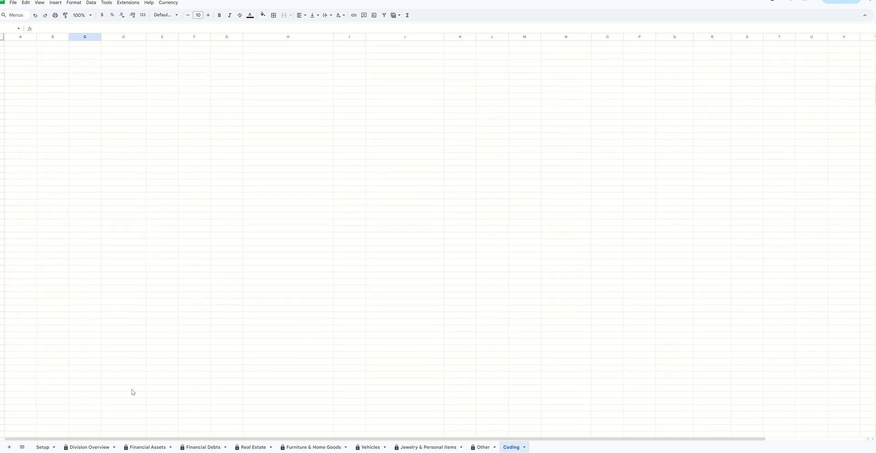
pyautogui.scroll(3, 413, 285)
pyautogui.scroll(5, 438, 246)
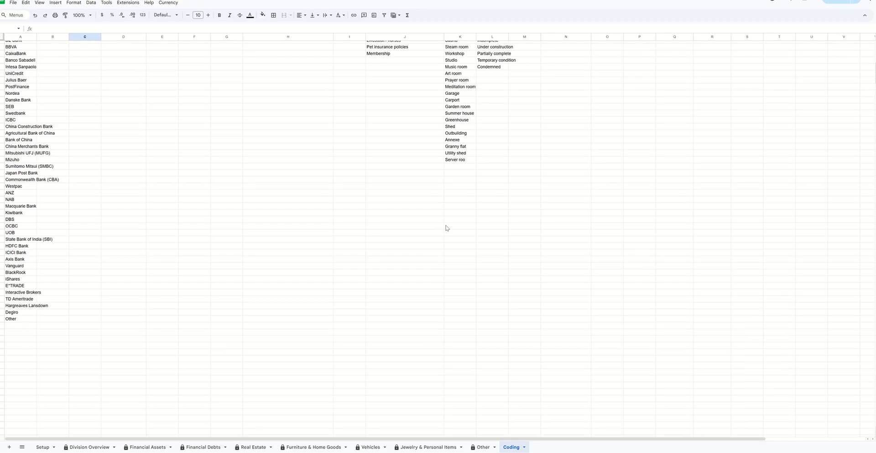
pyautogui.scroll(10, 28, 206)
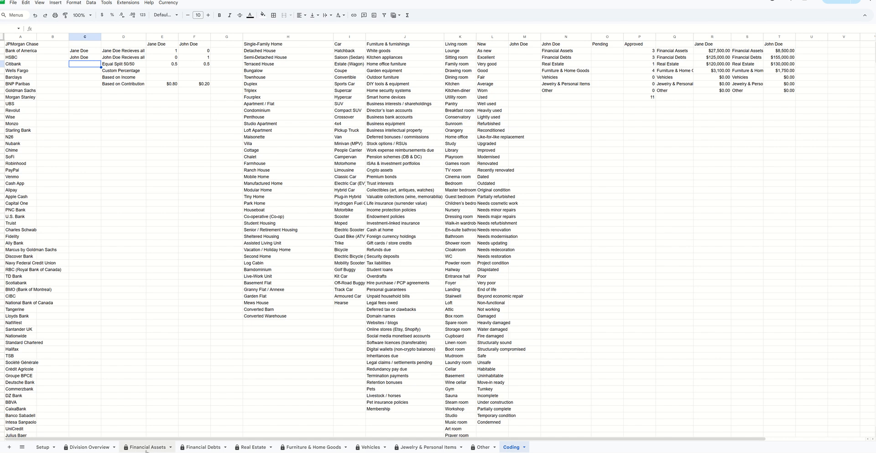
# Return to the Financial Assets sheet and review the institution options, account type options and account name entries.
pyautogui.click(146, 450)
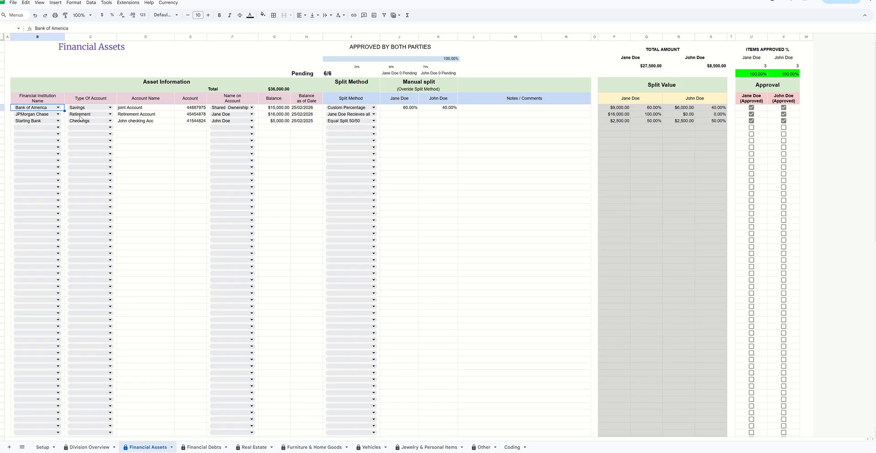
pyautogui.click(58, 108)
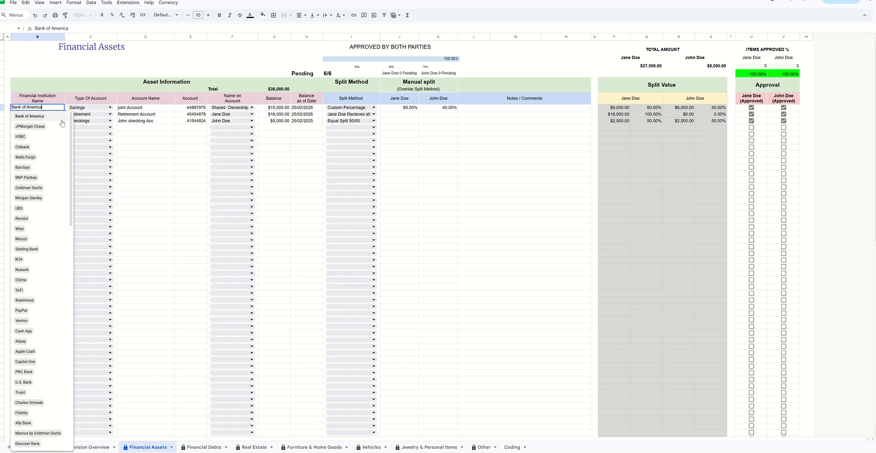
pyautogui.click(145, 159)
pyautogui.click(109, 108)
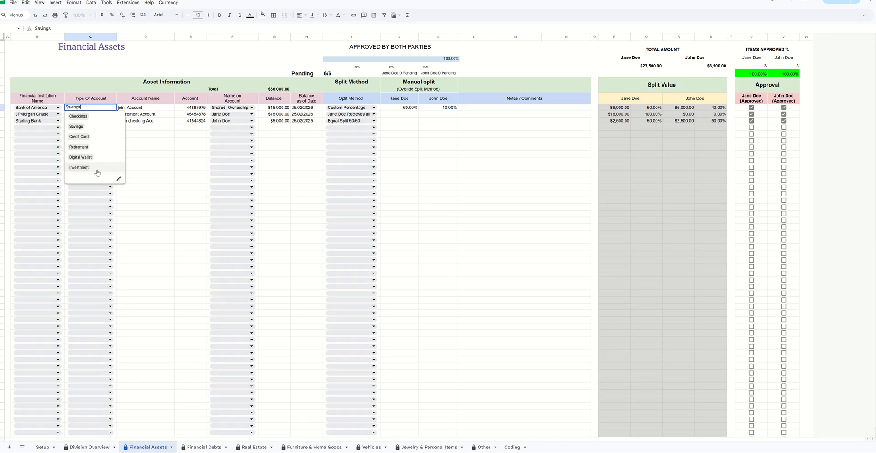
pyautogui.click(158, 135)
pyautogui.click(146, 110)
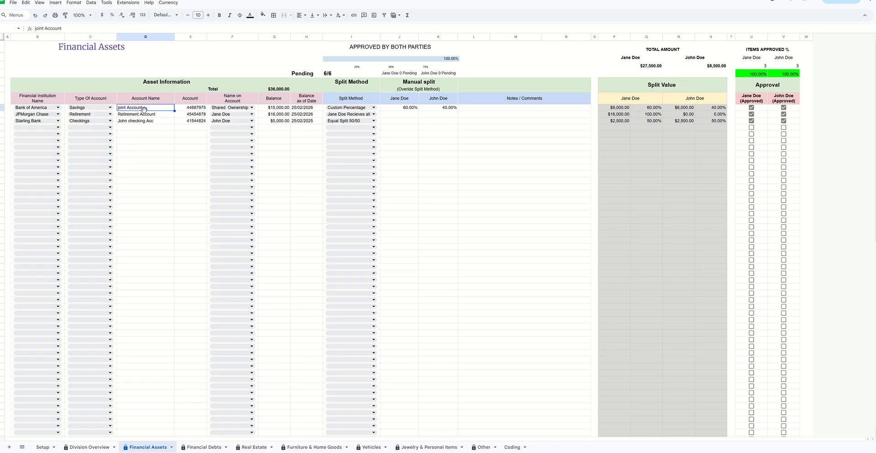
pyautogui.click(148, 114)
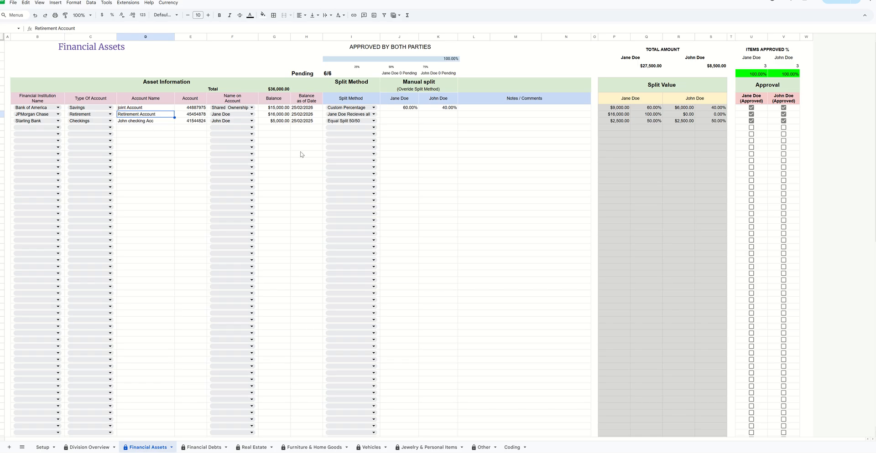
# Review the account owner and split method options for the Bank of America savings account.
pyautogui.click(252, 107)
pyautogui.click(253, 107)
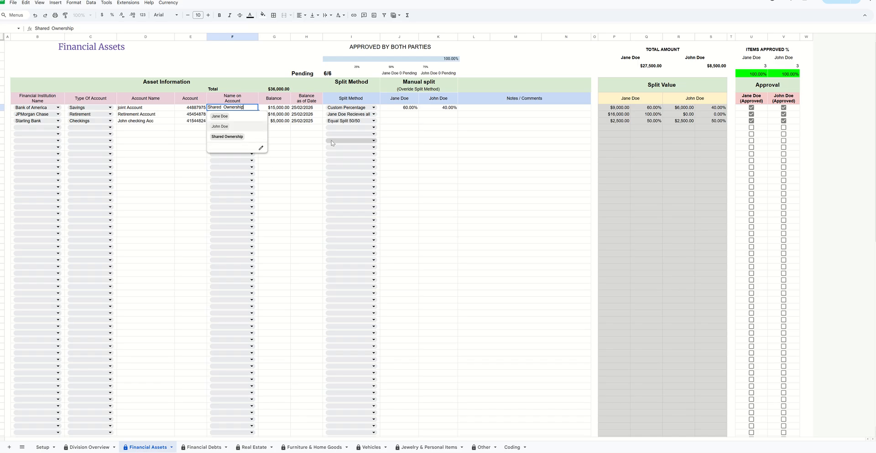
pyautogui.click(296, 129)
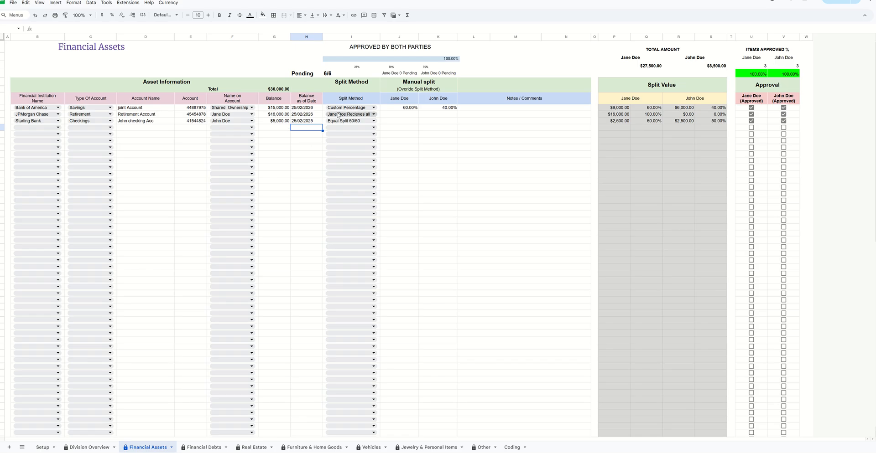
pyautogui.doubleClick(370, 107)
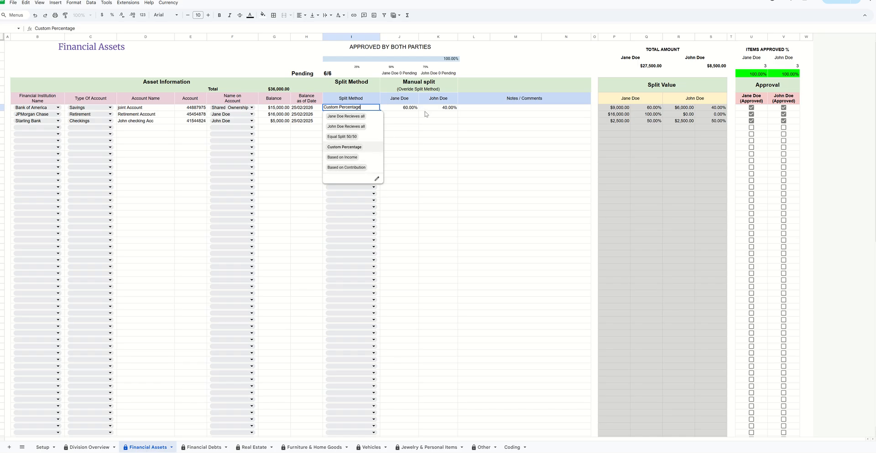
pyautogui.click(399, 114)
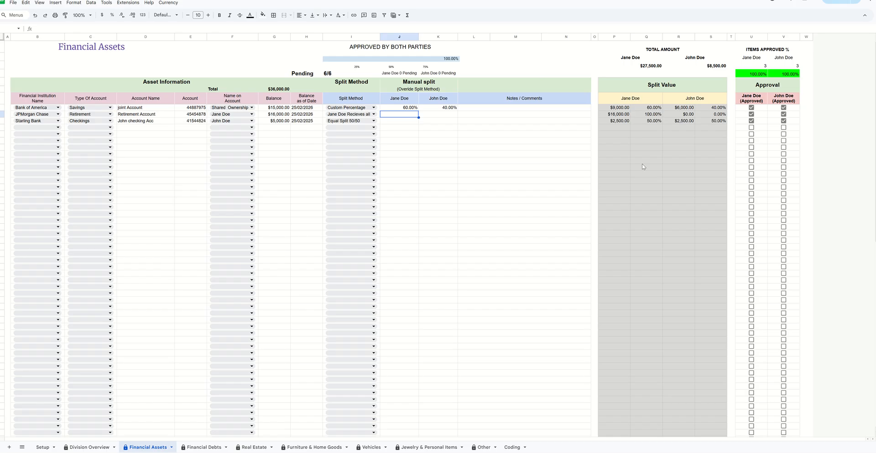
# Set the first partner's manual split for the Bank of America savings account to 40%.
pyautogui.click(405, 108)
pyautogui.write('40')
pyautogui.click(427, 121)
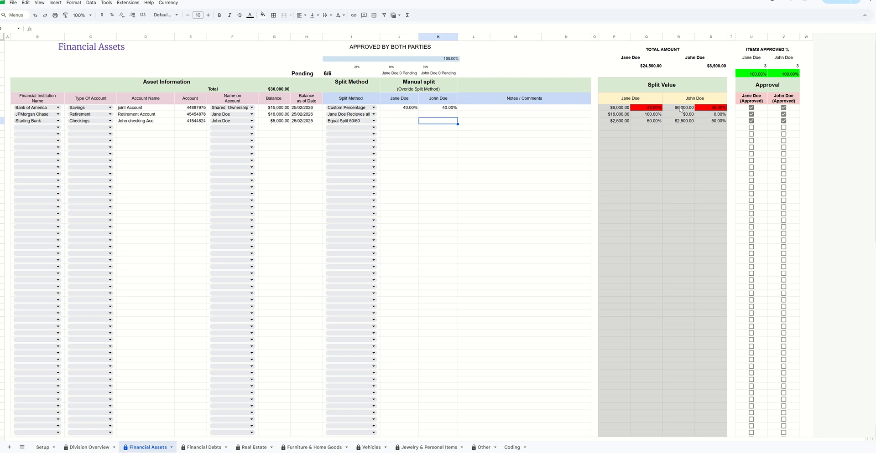
# Try a 55% manual split for the first partner on the Bank of America savings account.
pyautogui.click(398, 107)
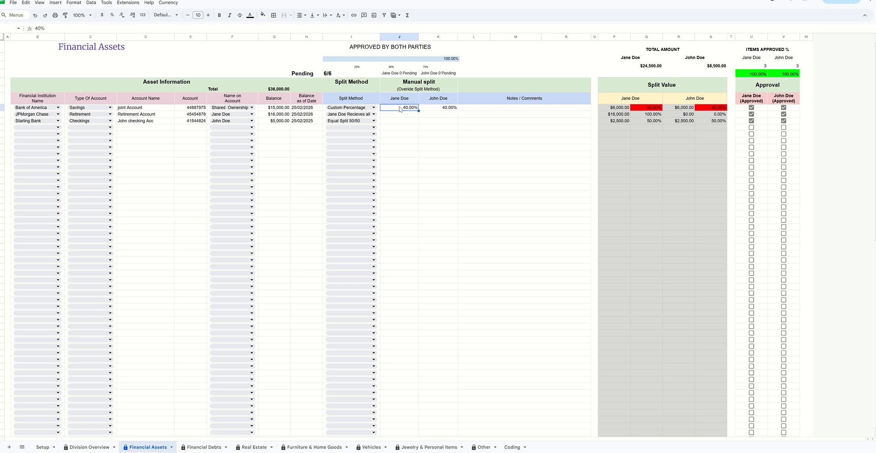
pyautogui.write('55')
pyautogui.click(413, 128)
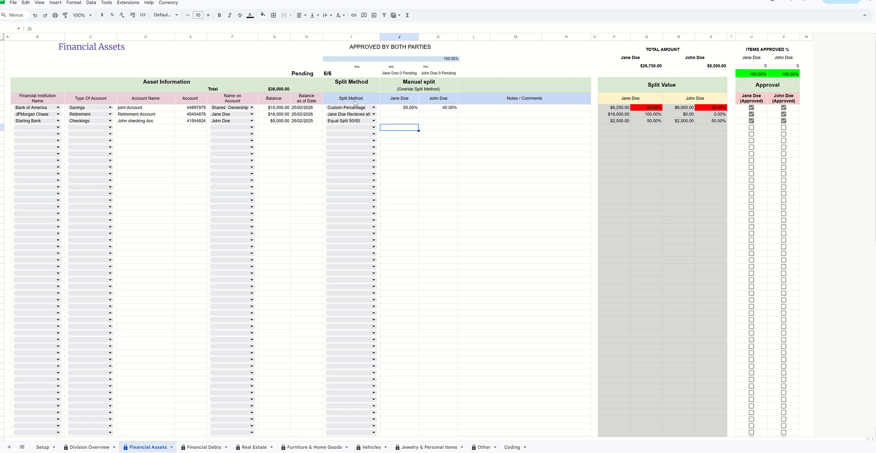
# Set the first partner's manual split for the Bank of America savings account to 60%.
pyautogui.click(403, 109)
pyautogui.write('60')
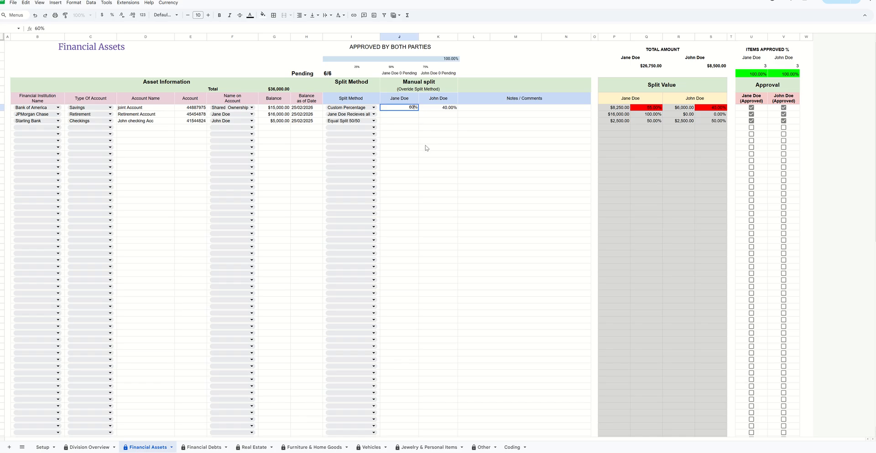
pyautogui.press('Return')
# Try a 65% manual split for the first partner on the Bank of America account and restore it to 60%.
pyautogui.click(403, 110)
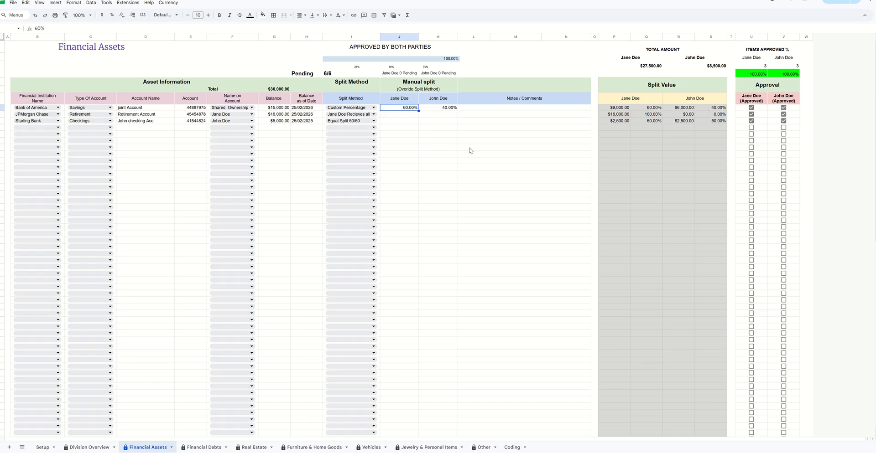
pyautogui.write('65')
pyautogui.click(469, 147)
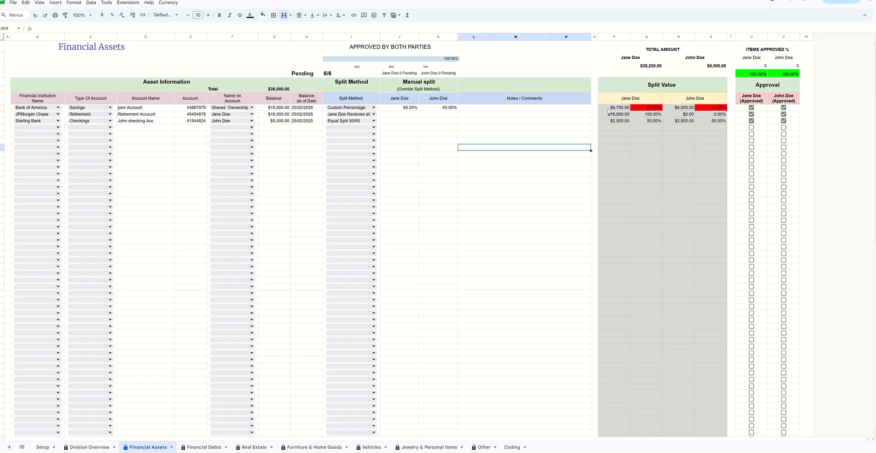
pyautogui.click(407, 108)
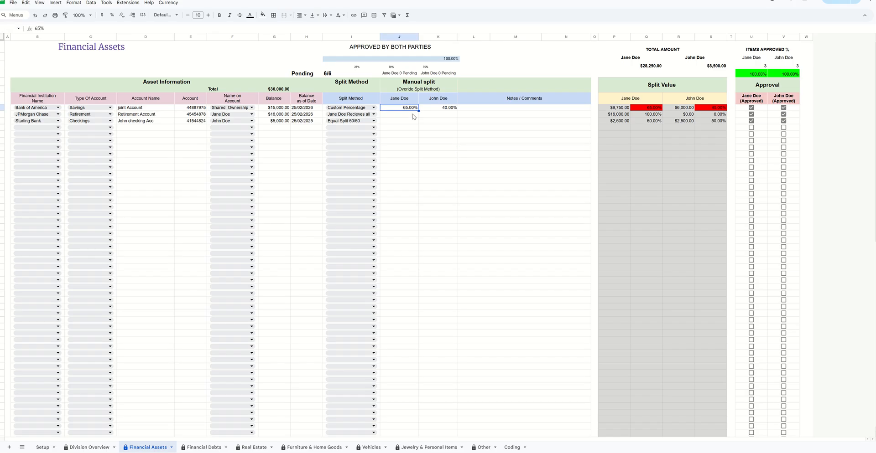
pyautogui.write('60')
pyautogui.click(438, 128)
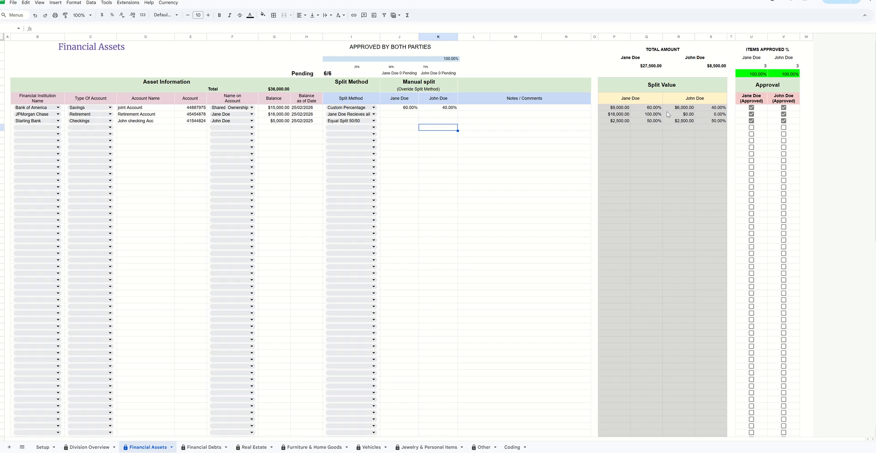
# Review the split method options for the JPMorgan Chase retirement account and the Starting Bank checking account.
pyautogui.doubleClick(366, 114)
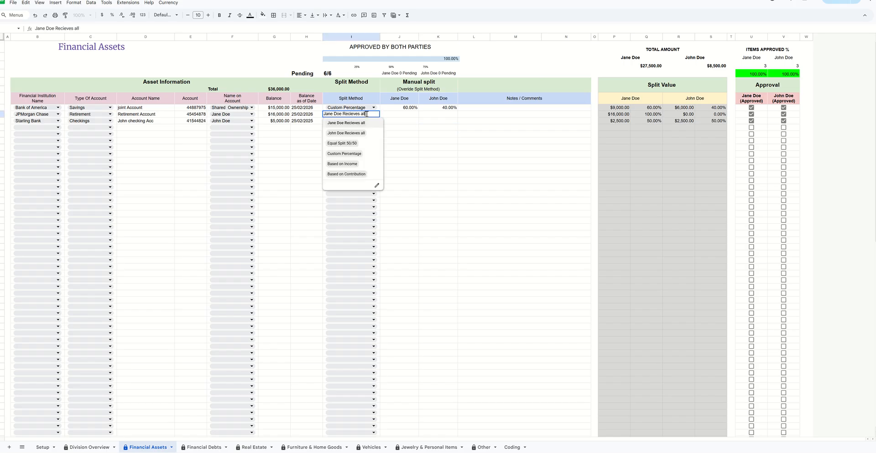
pyautogui.click(423, 134)
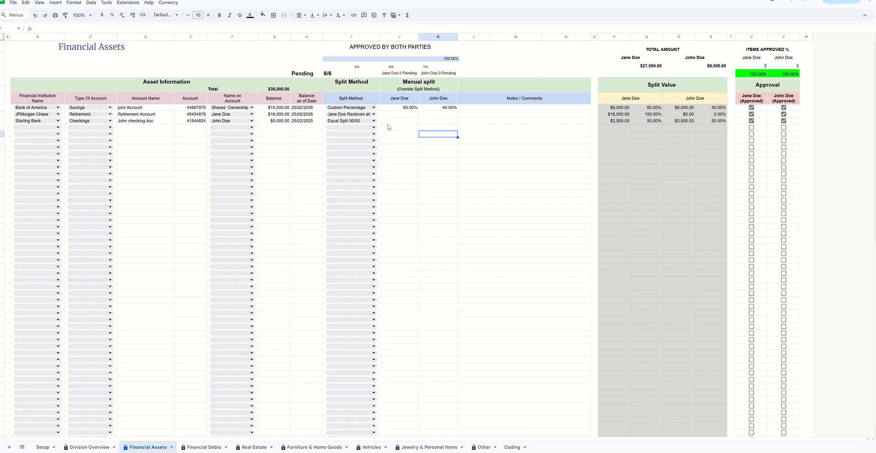
pyautogui.doubleClick(373, 121)
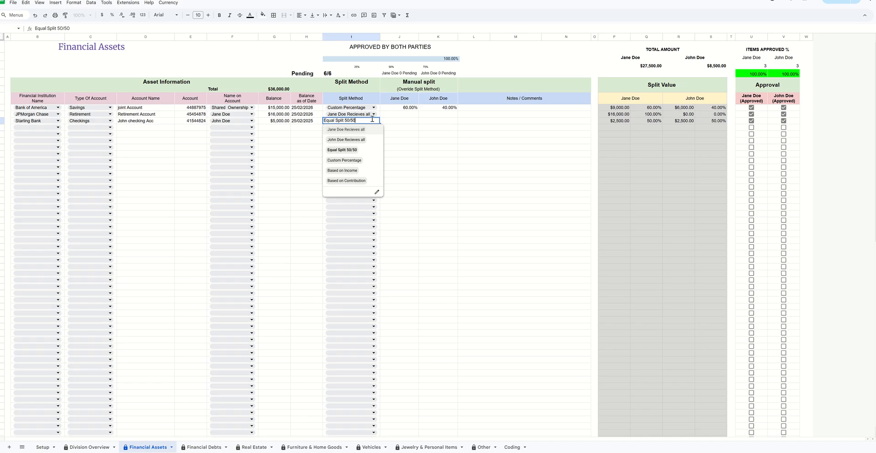
pyautogui.click(459, 134)
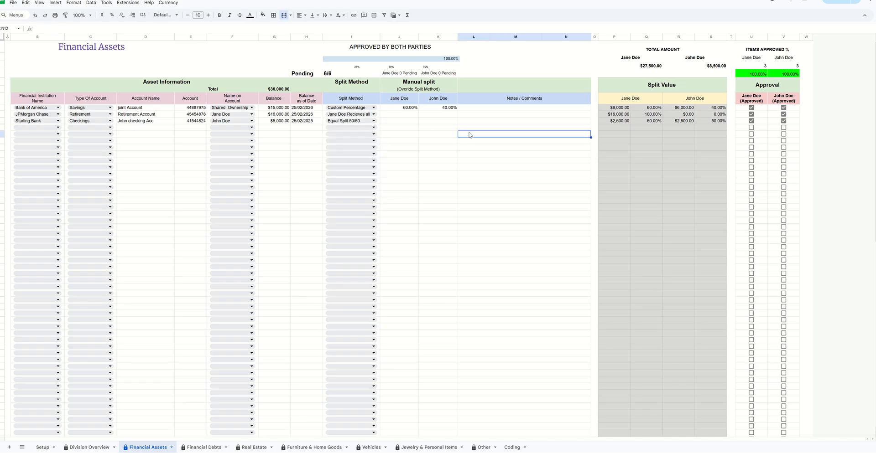
# Clear both partners' approvals for all three listed financial assets.
pyautogui.click(751, 120)
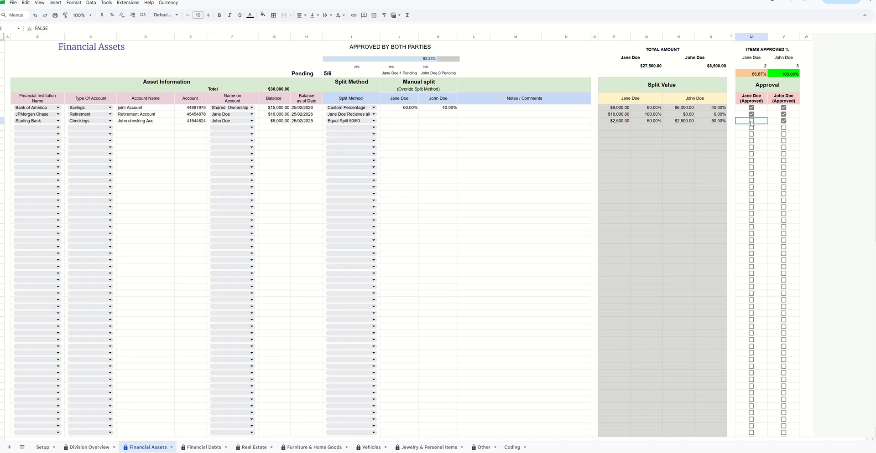
pyautogui.click(751, 114)
pyautogui.click(751, 108)
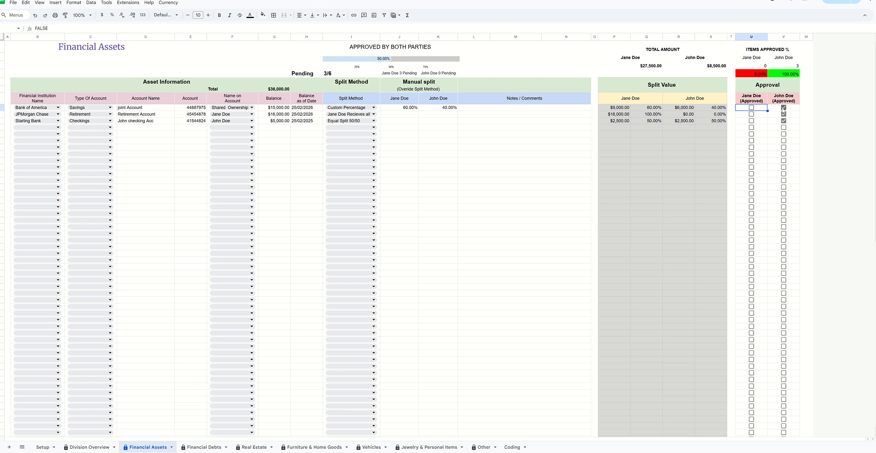
pyautogui.click(783, 107)
pyautogui.click(783, 114)
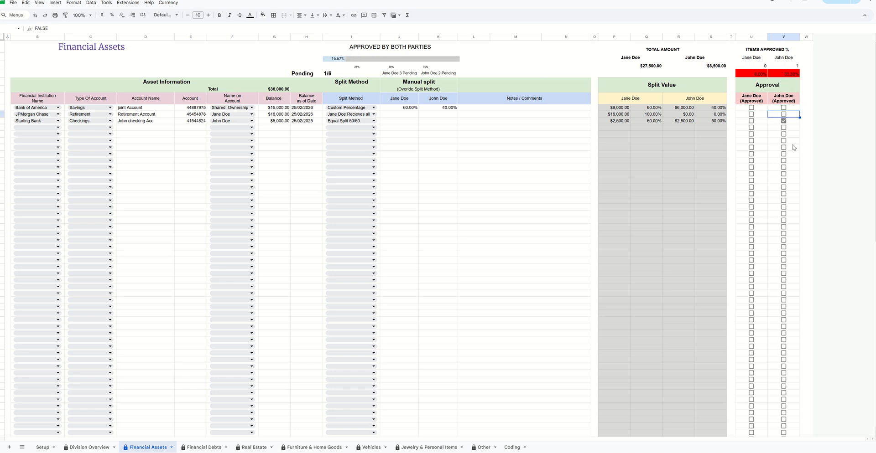
pyautogui.click(783, 121)
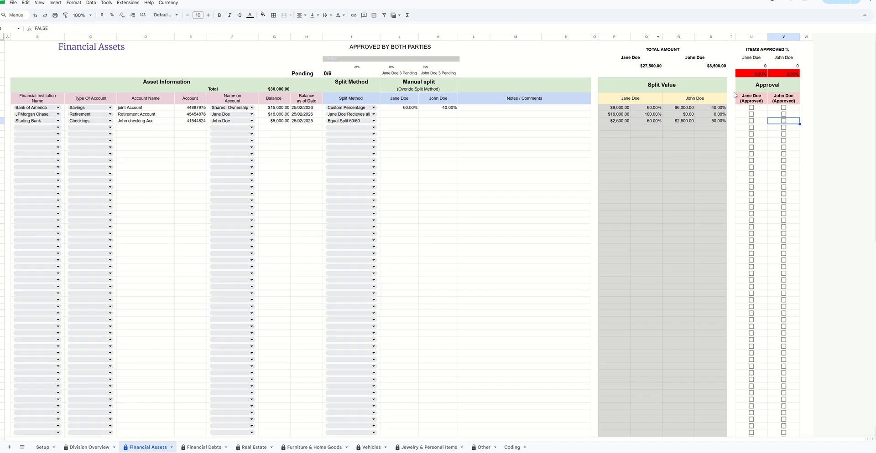
# Mark all three listed financial assets as approved by both partners.
pyautogui.click(750, 108)
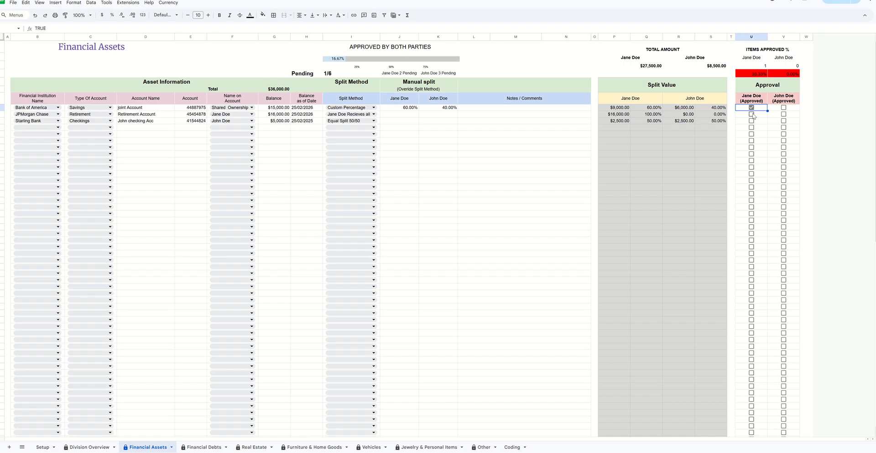
pyautogui.click(751, 115)
pyautogui.click(751, 121)
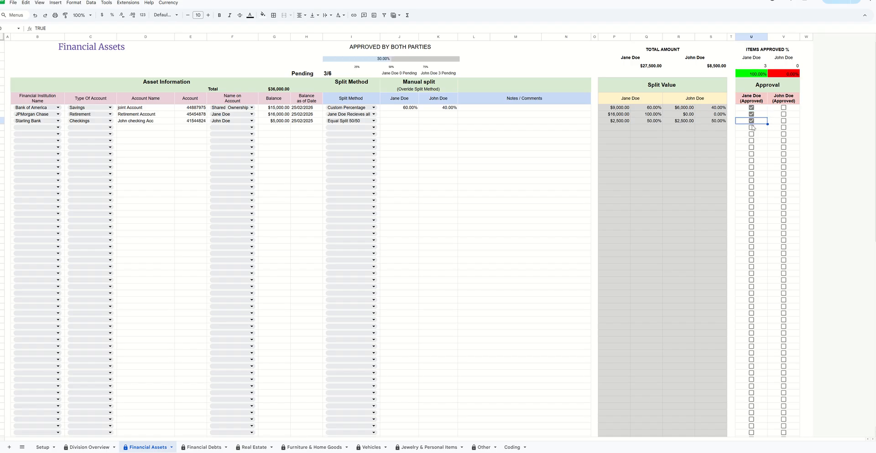
pyautogui.click(783, 107)
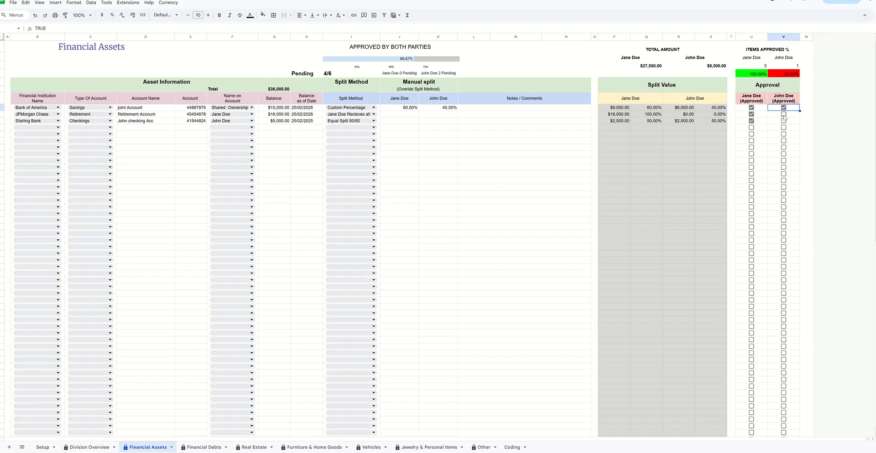
pyautogui.click(783, 114)
pyautogui.click(783, 121)
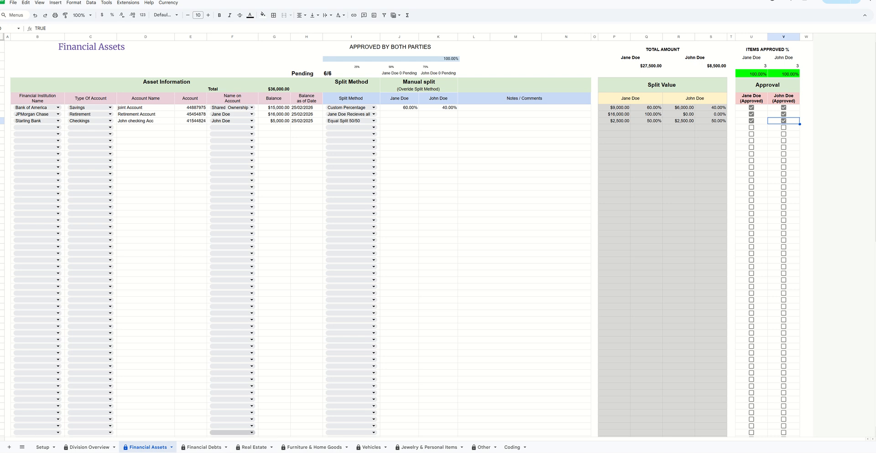
# Go to the Financial Debts sheet and review the institution, debt type and account owner options for the Nationwide mortgage.
pyautogui.click(203, 448)
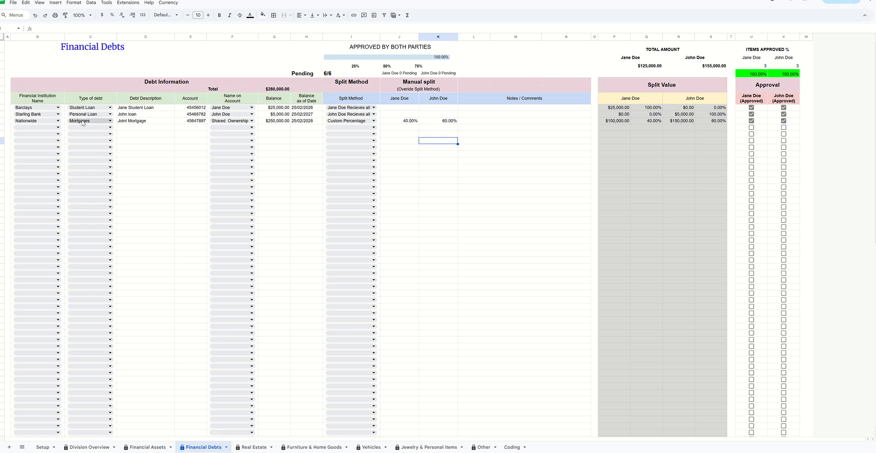
pyautogui.click(58, 120)
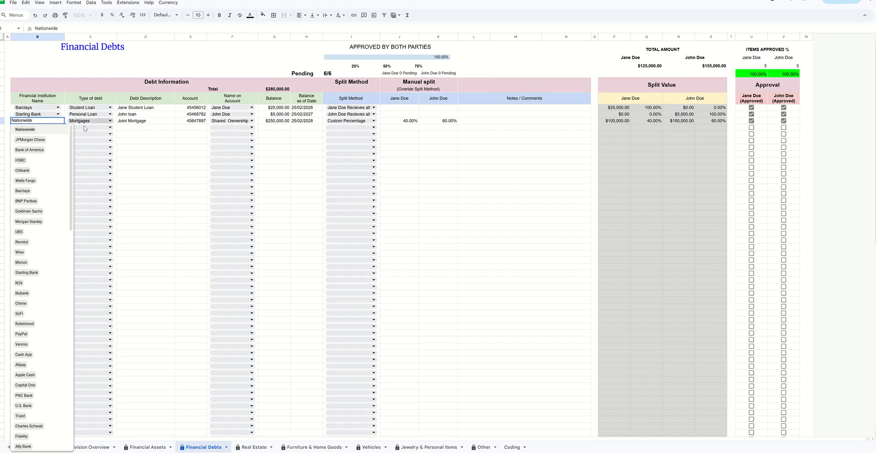
pyautogui.click(106, 121)
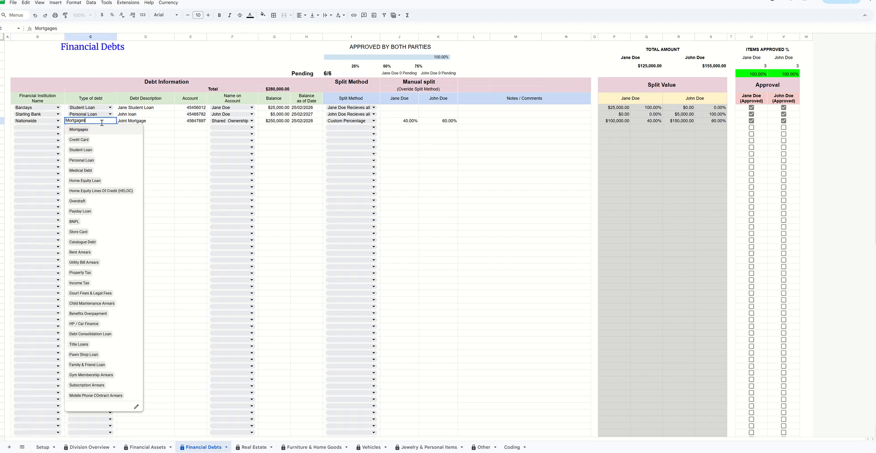
pyautogui.click(246, 128)
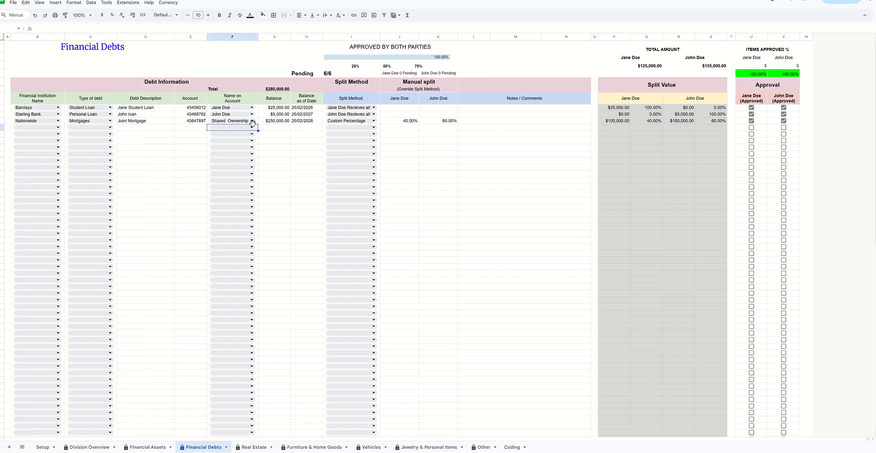
pyautogui.click(253, 122)
pyautogui.click(108, 154)
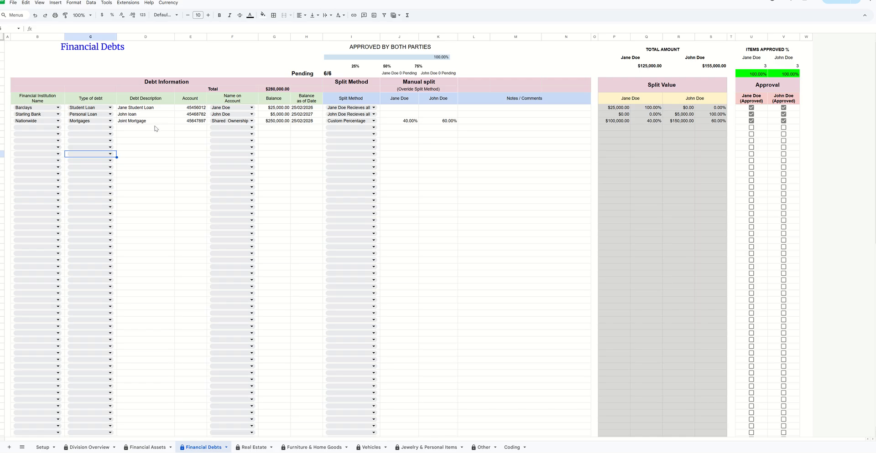
# Check the Nationwide mortgage's balance, and withdraw and restore the first partner's approval of that debt.
pyautogui.click(282, 121)
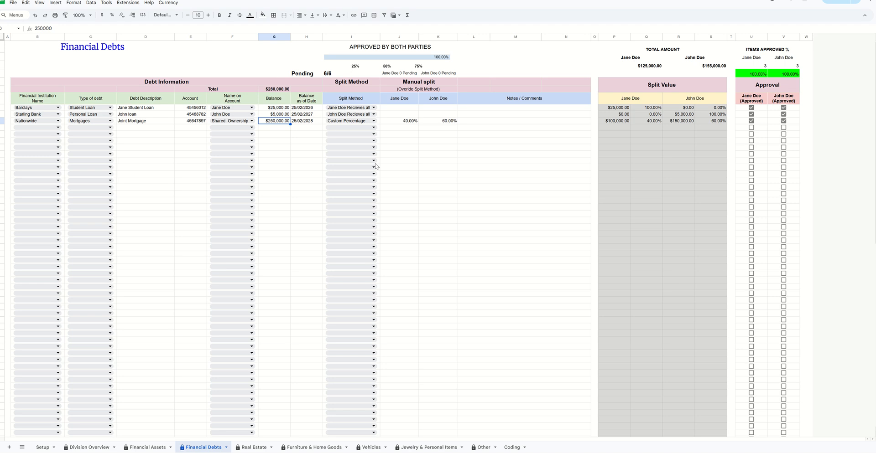
pyautogui.click(751, 121)
pyautogui.click(751, 121)
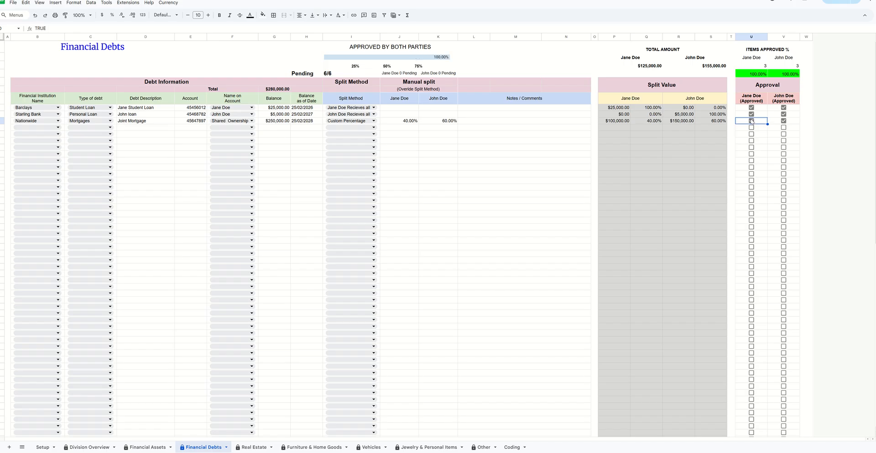
# View the Real Estate sheet and check the property options for the Desktop item on the Furniture & Home Goods sheet.
pyautogui.click(245, 448)
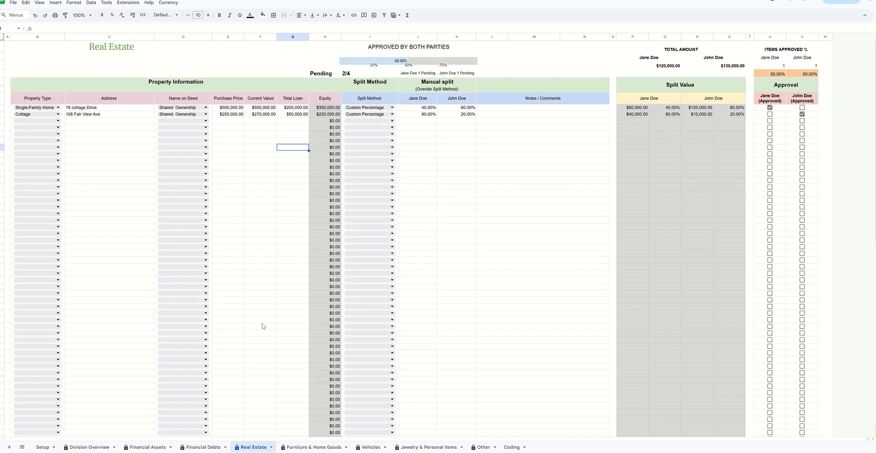
pyautogui.click(313, 447)
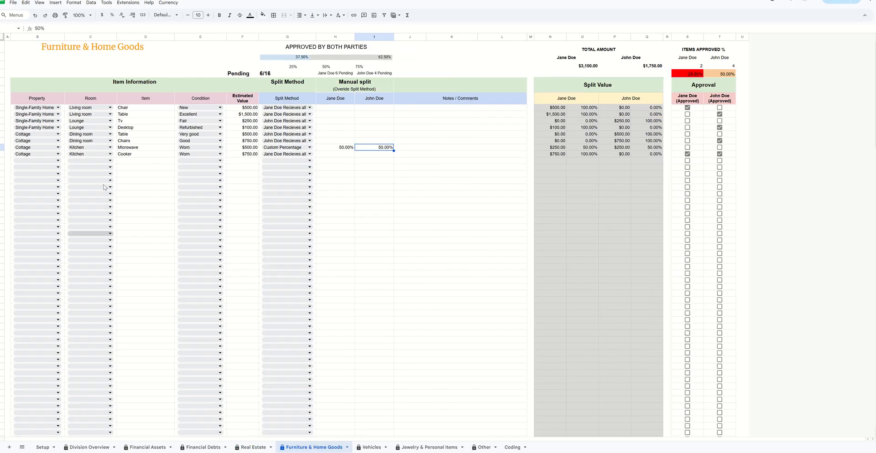
pyautogui.click(57, 128)
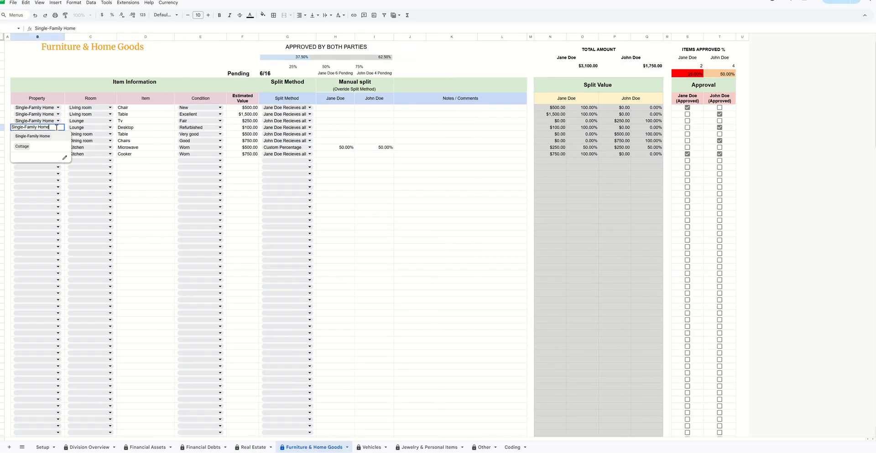
# Compare the total loan amounts of both properties on the Real Estate sheet with the mortgage on the Financial Debts sheet.
pyautogui.click(253, 448)
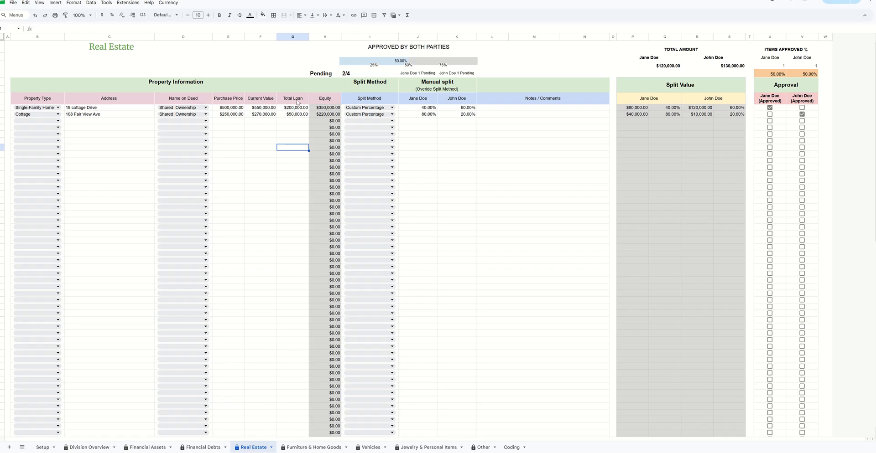
pyautogui.moveTo(294, 110); pyautogui.dragTo(295, 114)
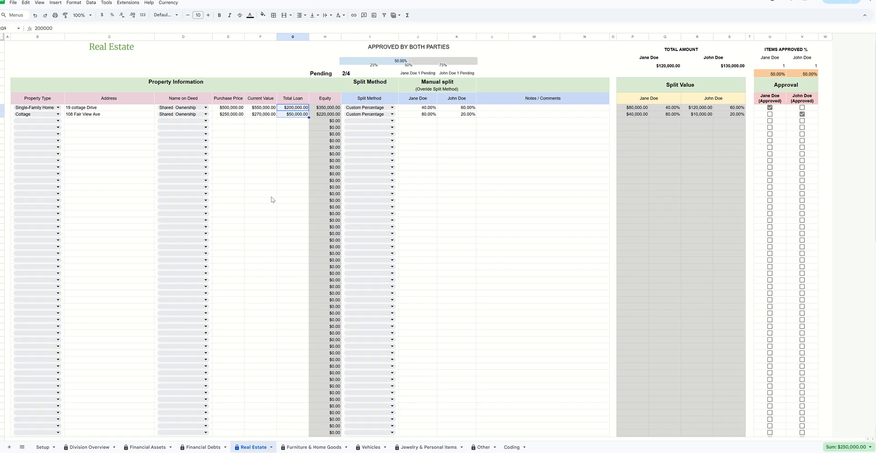
pyautogui.click(197, 448)
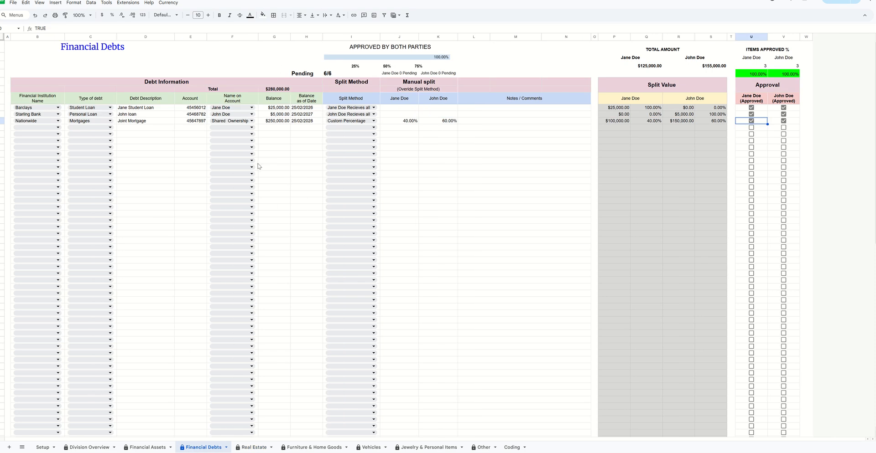
# Return to the Real Estate sheet and review the first partner's manual split for the single-family home.
pyautogui.click(253, 447)
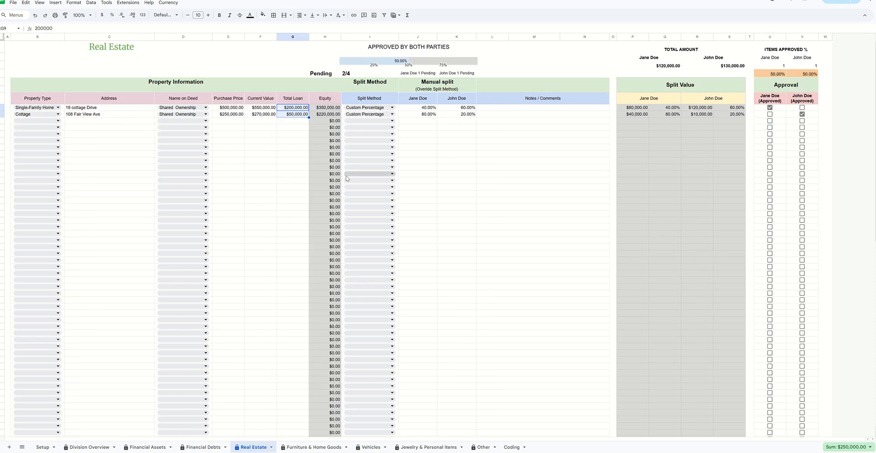
pyautogui.moveTo(434, 147); pyautogui.dragTo(434, 141)
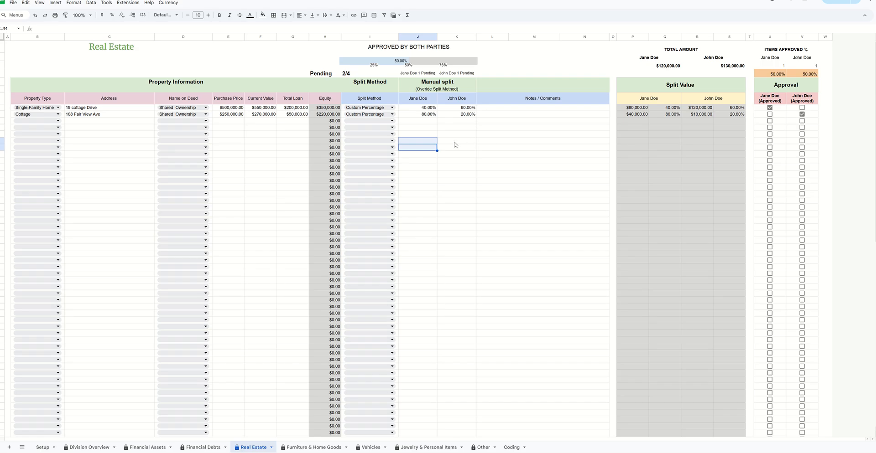
pyautogui.click(424, 111)
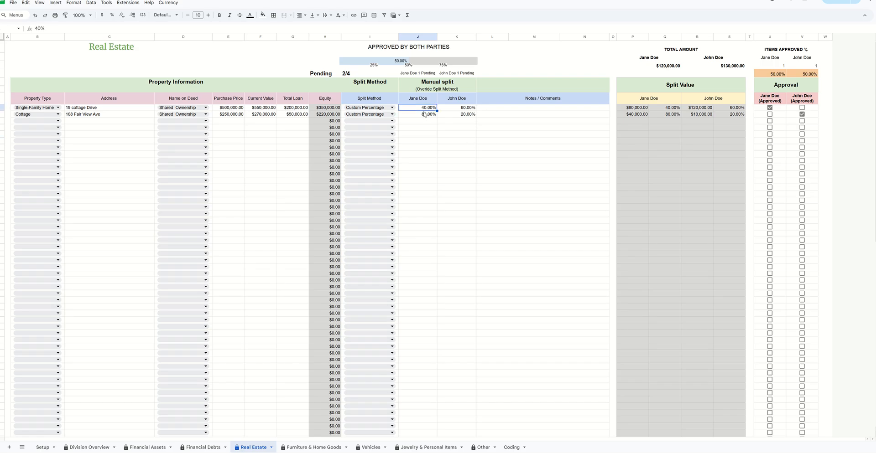
# Try 60% and 35 as the first partner's manual split for the single-family home, and undo both changes.
pyautogui.write('60')
pyautogui.click(431, 134)
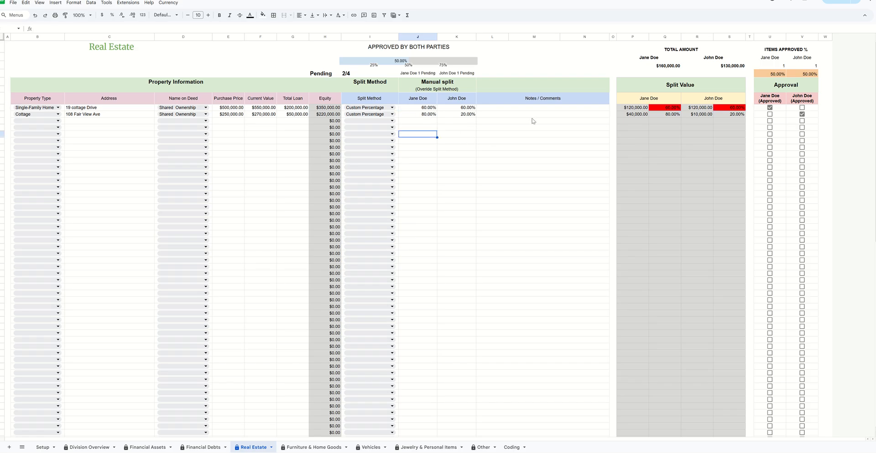
pyautogui.click(427, 108)
pyautogui.write('5')
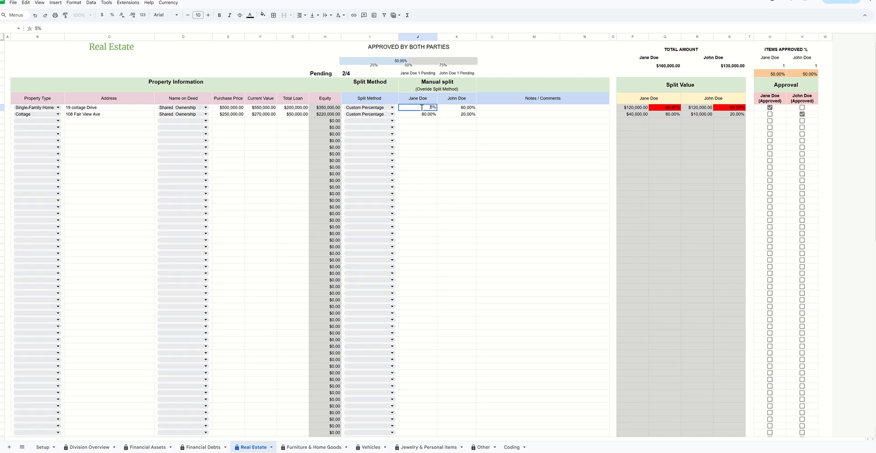
pyautogui.press('BackSpace')
pyautogui.press('BackSpace')
pyautogui.write('35')
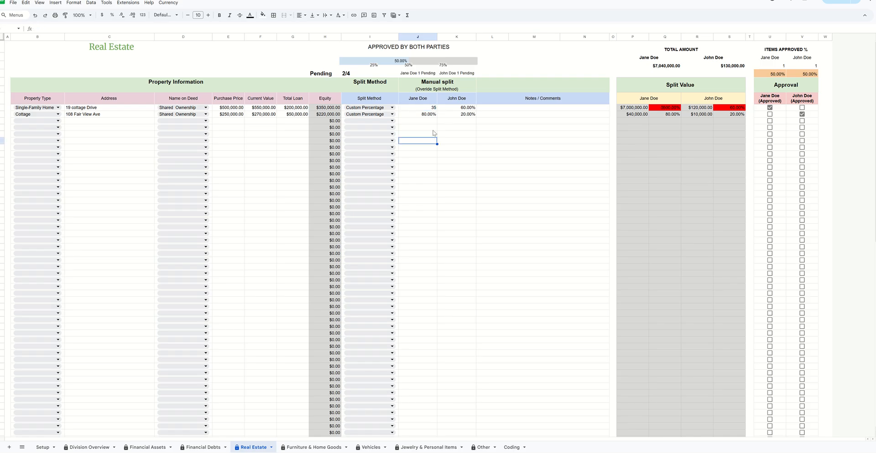
pyautogui.click(414, 109)
pyautogui.click(35, 17)
pyautogui.click(35, 17)
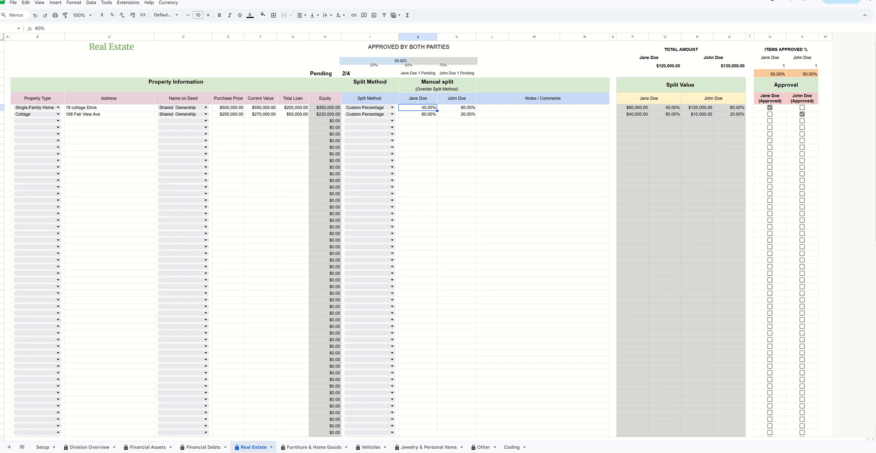
# Review the condition options for the living room table and the split values on the Furniture & Home Goods sheet.
pyautogui.click(317, 447)
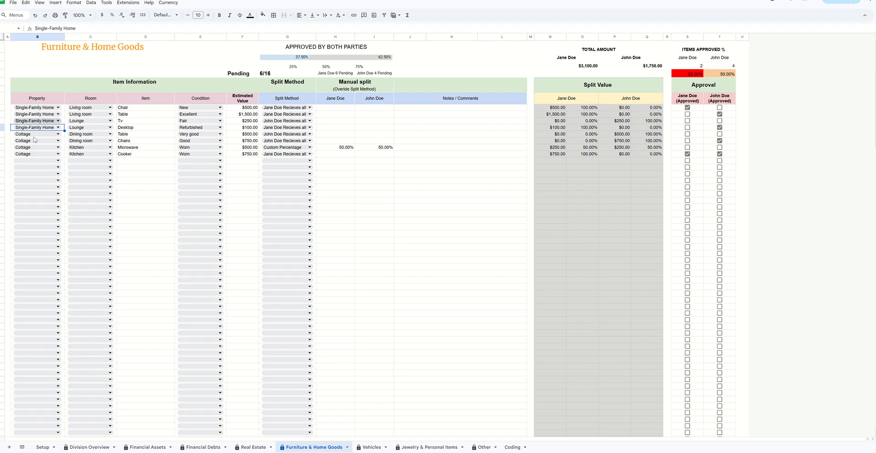
pyautogui.click(218, 115)
pyautogui.scroll(-10, 205, 211)
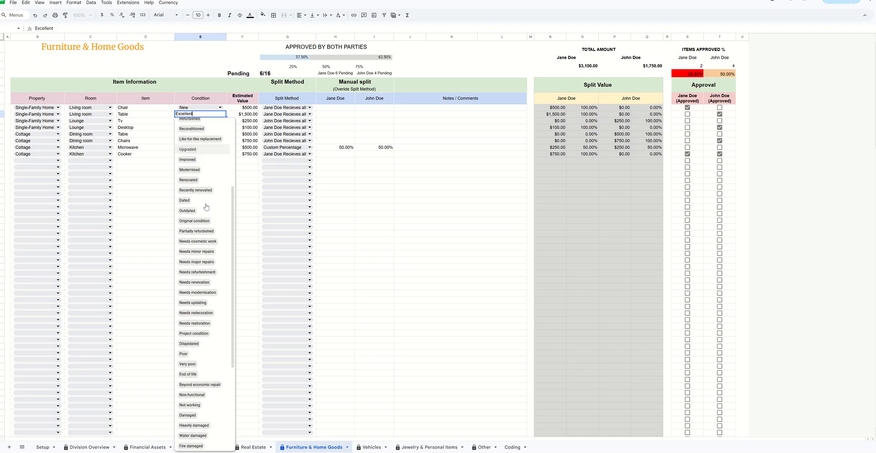
pyautogui.scroll(5, 206, 205)
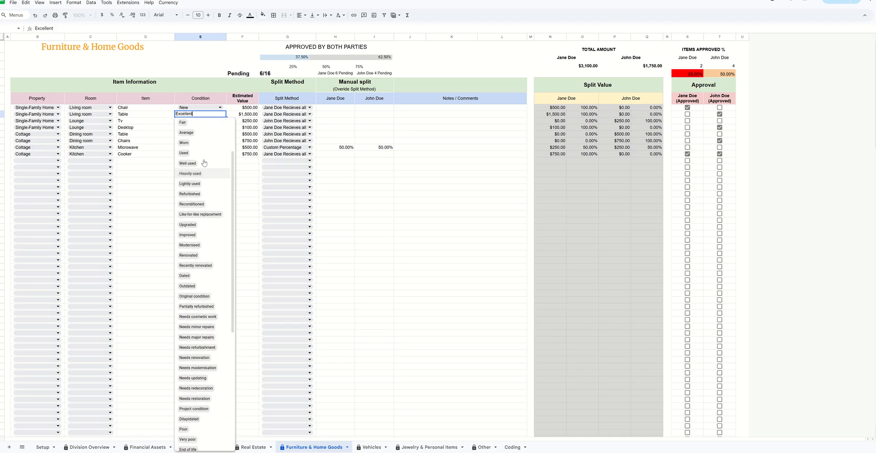
pyautogui.click(127, 173)
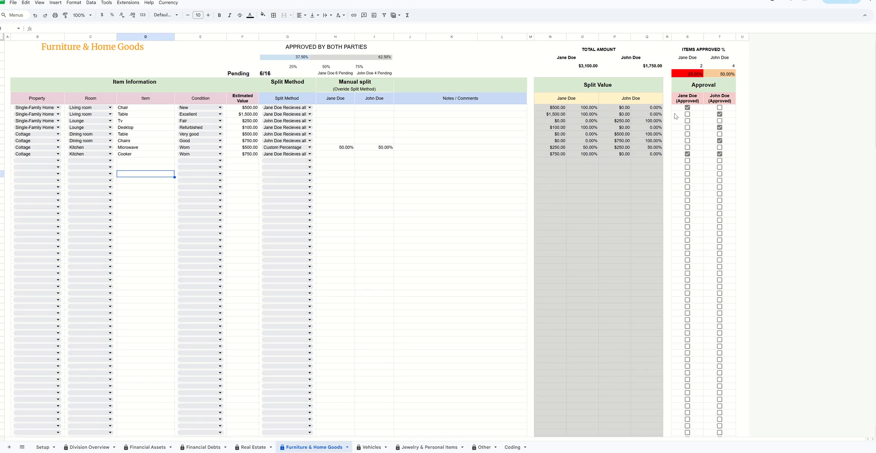
pyautogui.click(626, 136)
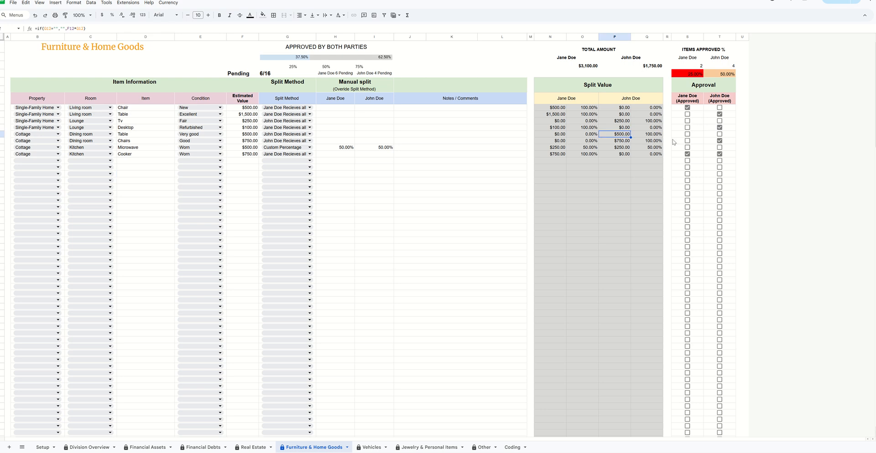
# On the Vehicles sheet, extend the Current Holder drop-down's source range to =Setup!$B$4:$B$6 and apply it to all matching drop-downs.
pyautogui.click(370, 448)
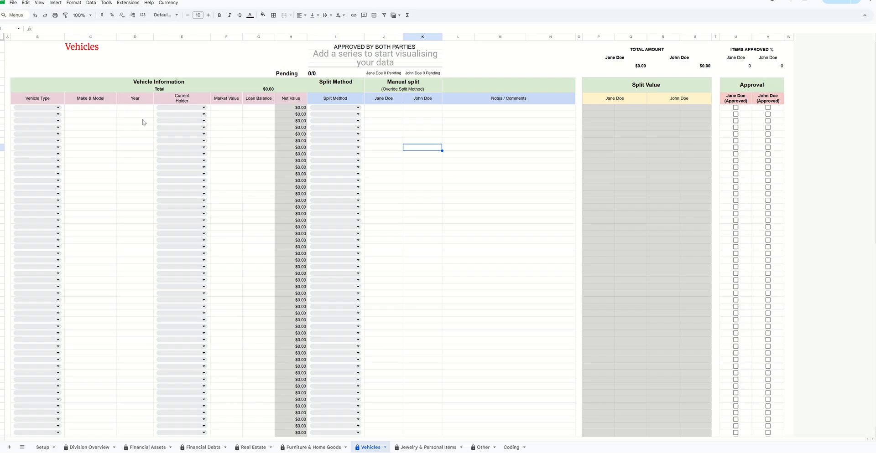
pyautogui.click(204, 107)
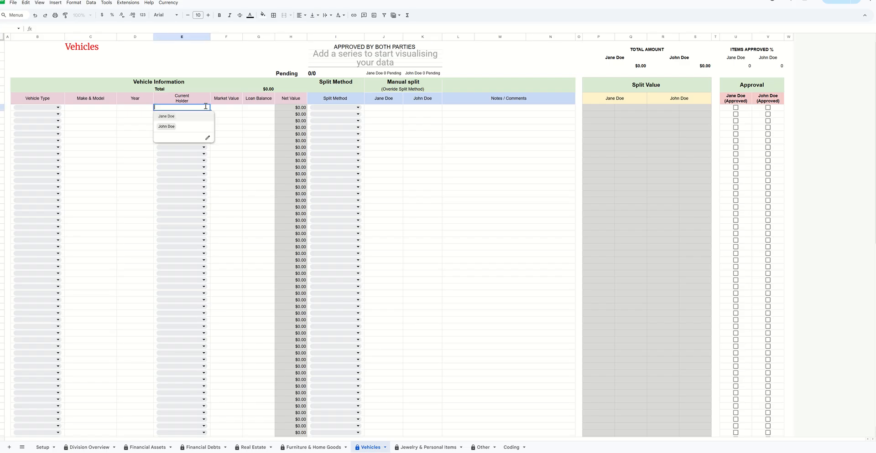
pyautogui.click(237, 130)
pyautogui.click(203, 108)
pyautogui.click(207, 138)
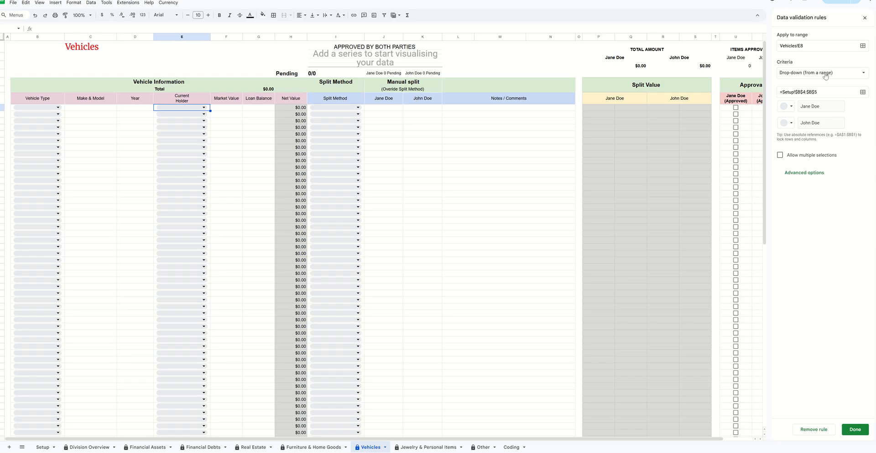
pyautogui.click(823, 94)
pyautogui.press('BackSpace')
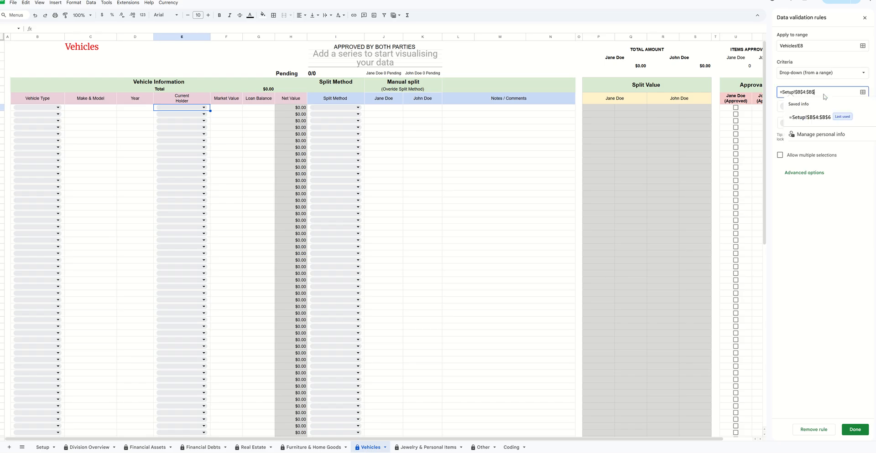
pyautogui.click(855, 433)
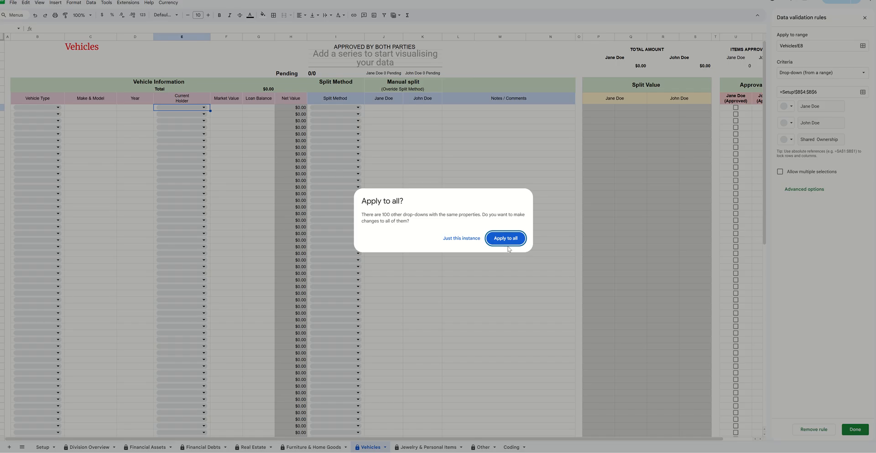
pyautogui.click(507, 245)
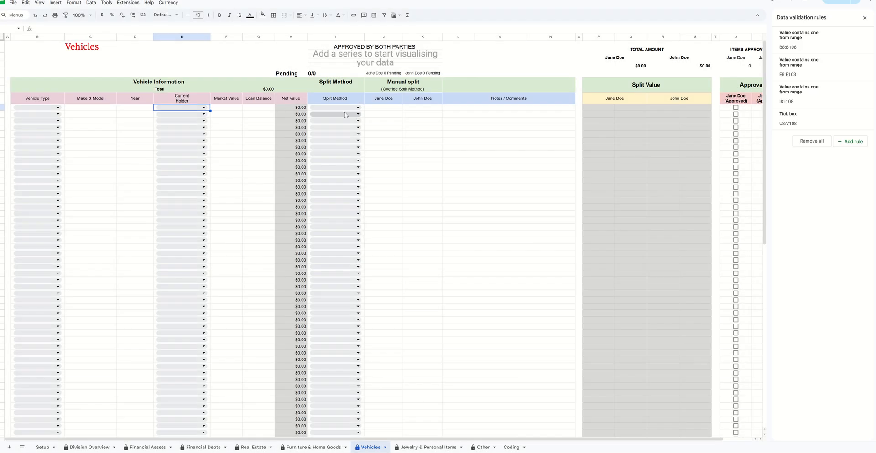
# Examine the Split Method, Market Value and Loan Balance columns on the Vehicles sheet.
pyautogui.click(346, 115)
pyautogui.click(236, 120)
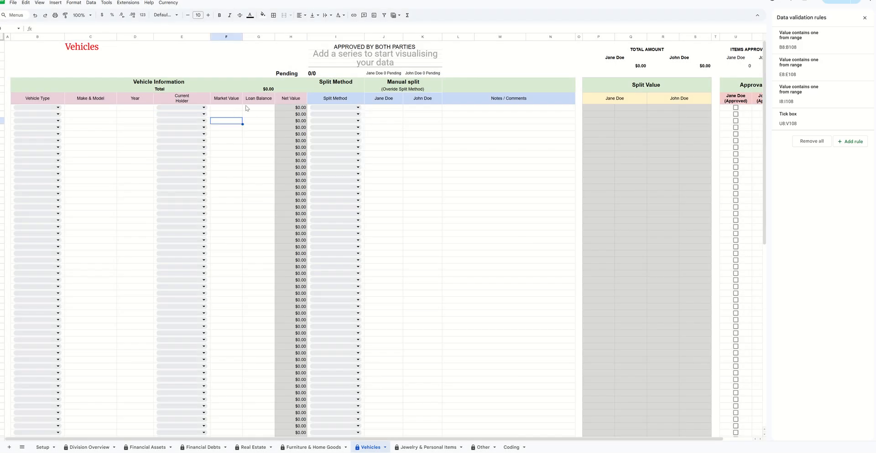
pyautogui.click(240, 108)
pyautogui.click(258, 110)
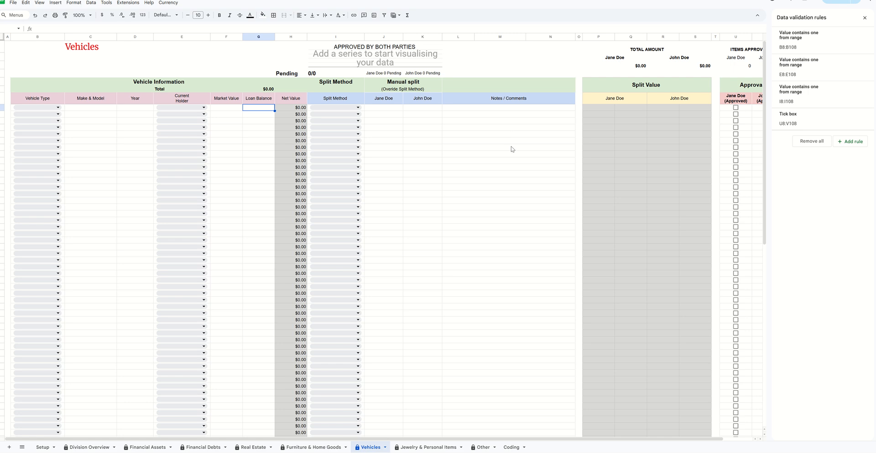
# Check the category and split method options and the notes column on the Jewelry & Personal Items sheet.
pyautogui.click(435, 447)
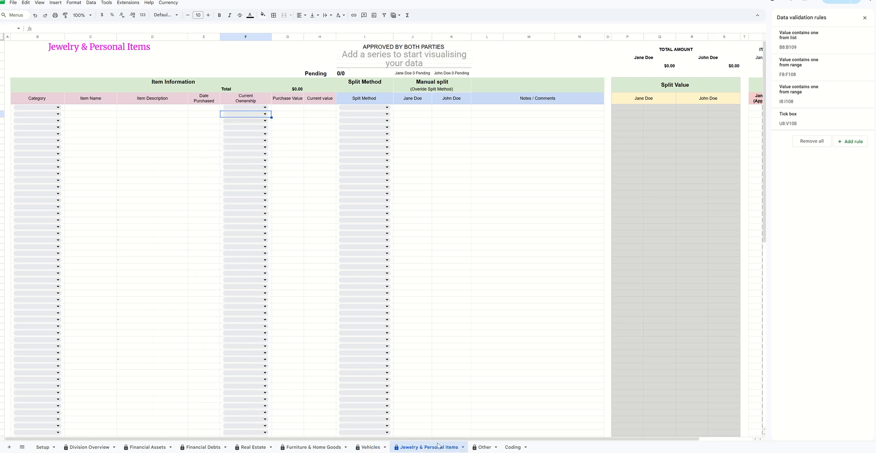
pyautogui.click(54, 108)
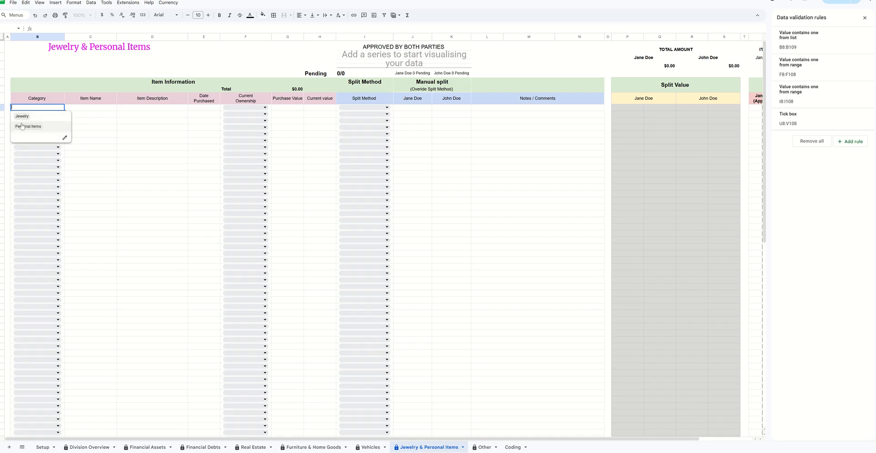
pyautogui.click(261, 126)
pyautogui.click(289, 133)
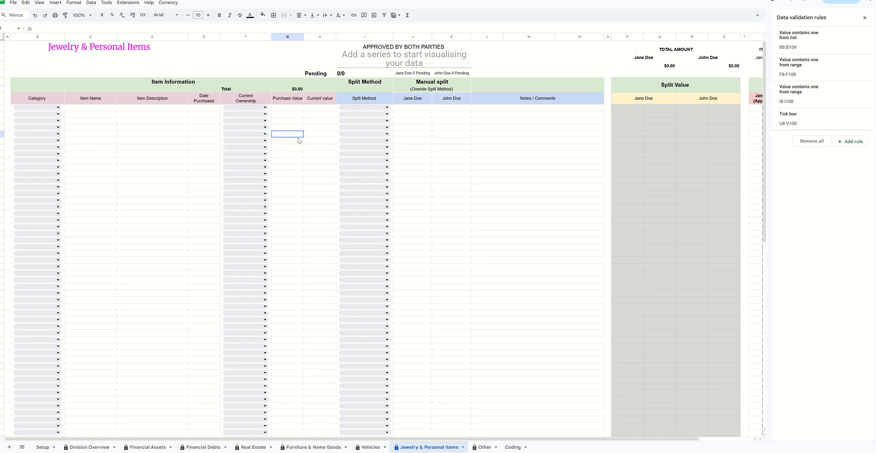
pyautogui.click(387, 134)
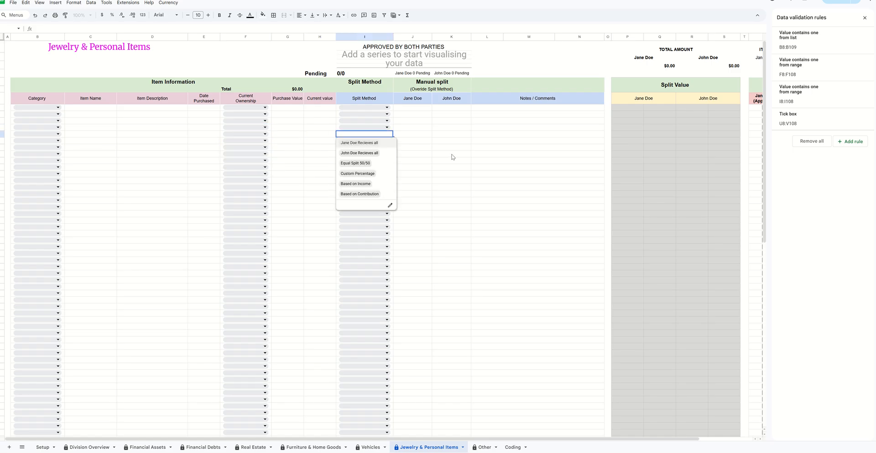
pyautogui.click(532, 155)
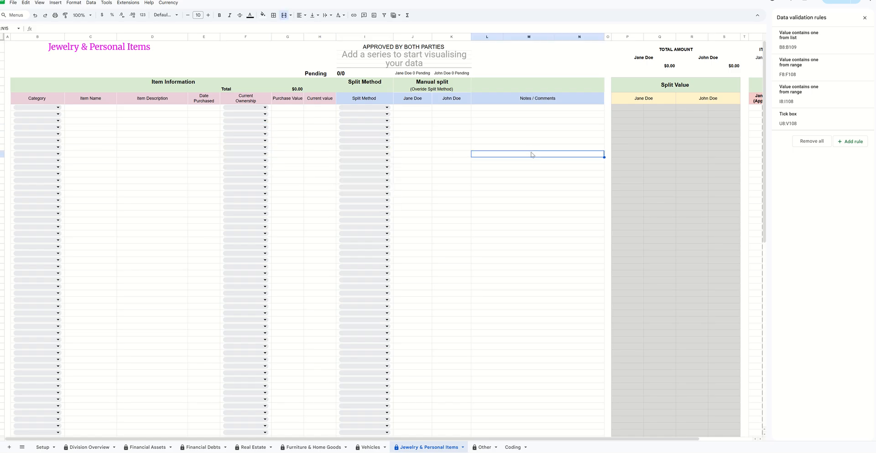
# View the Other sheet and the source lists on the Coding sheet.
pyautogui.click(484, 448)
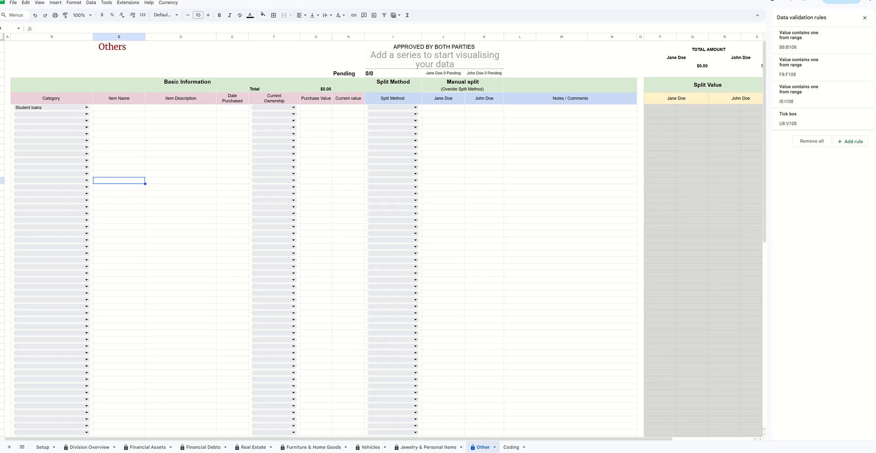
pyautogui.click(513, 449)
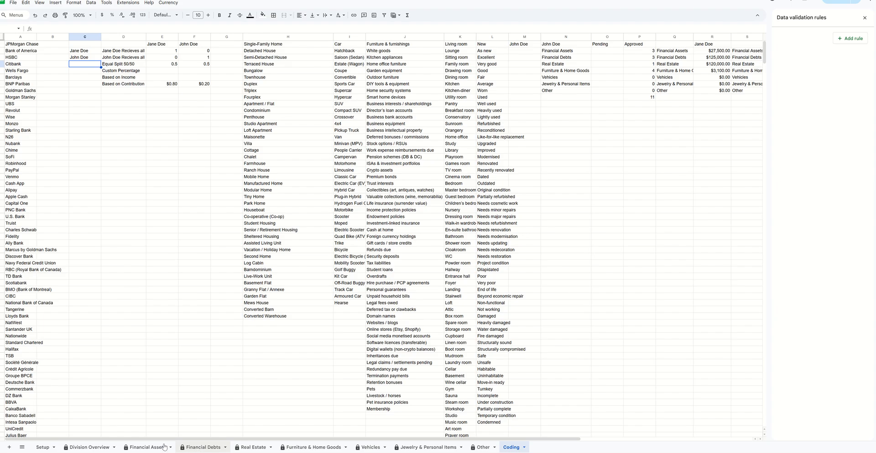
# On Division Overview, show the asset distribution for Financial Assets, Furniture & Home Goods and Real Estate, ending on Financial Debts.
pyautogui.click(99, 448)
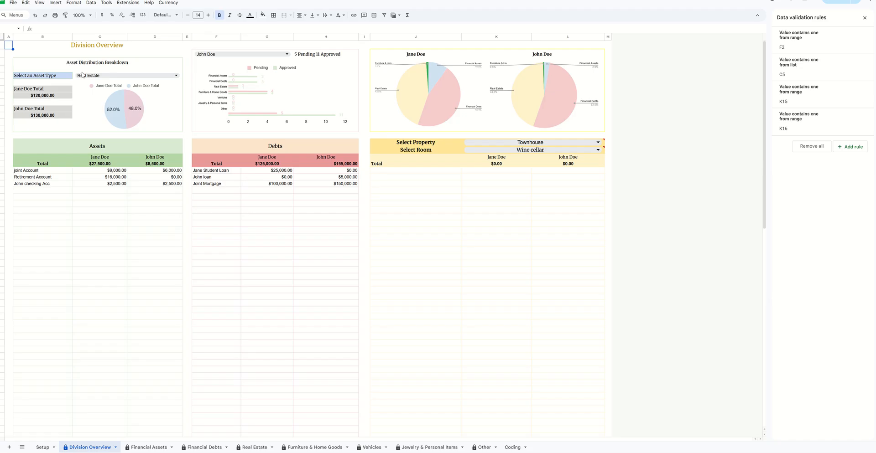
pyautogui.click(111, 74)
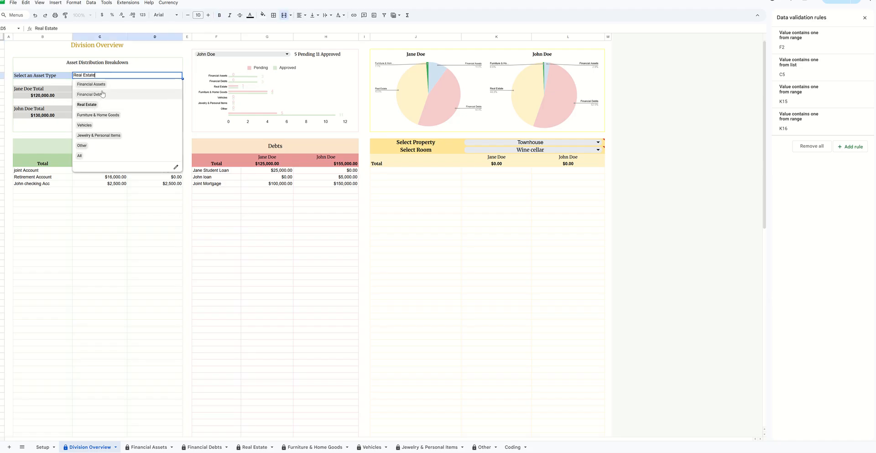
pyautogui.click(97, 84)
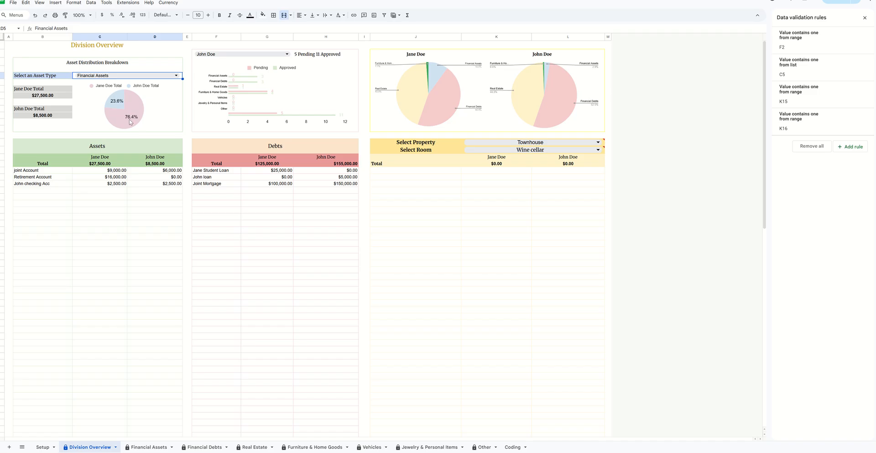
pyautogui.click(132, 77)
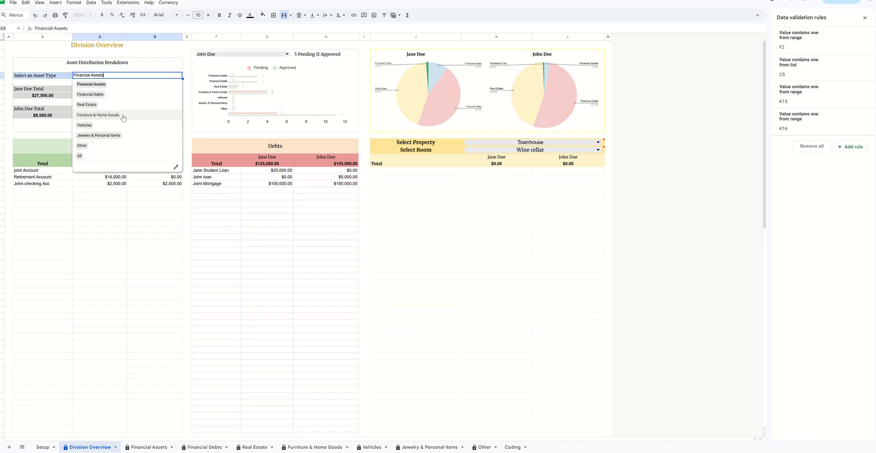
pyautogui.click(123, 116)
pyautogui.click(123, 76)
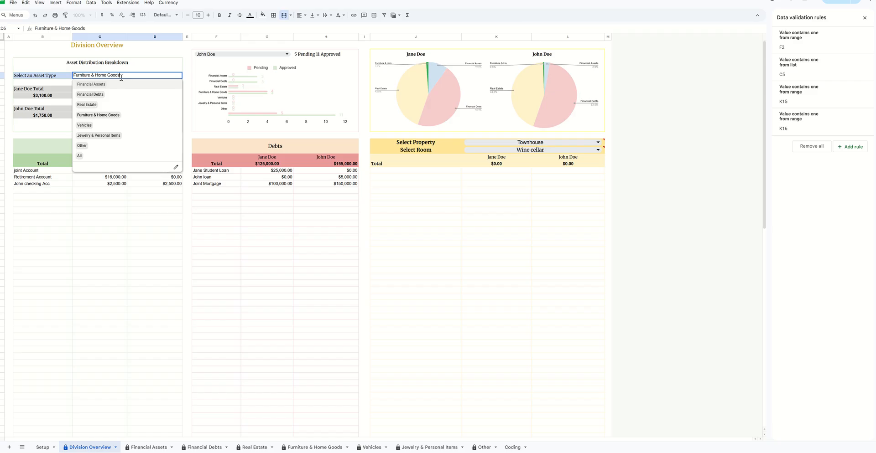
pyautogui.click(116, 109)
pyautogui.click(115, 76)
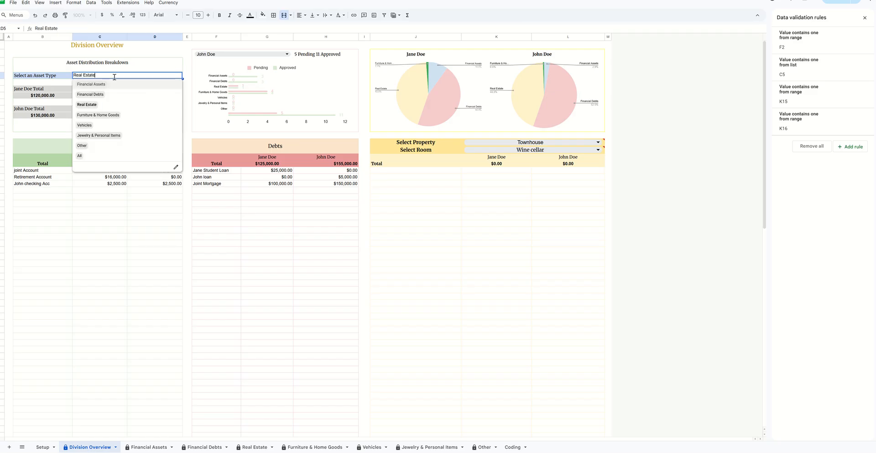
pyautogui.click(108, 98)
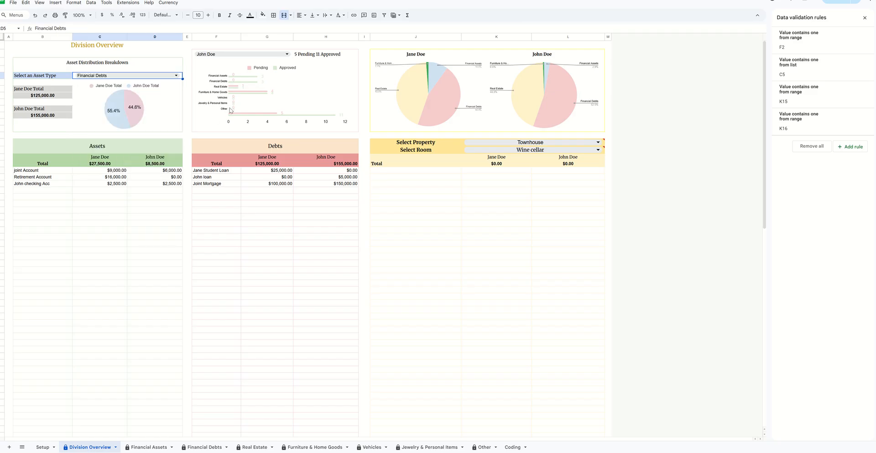
# Compare both partners' pending and approved items in the approval chart, return to the second partner, and inspect that partner's loan under Debts.
pyautogui.doubleClick(262, 53)
pyautogui.click(228, 64)
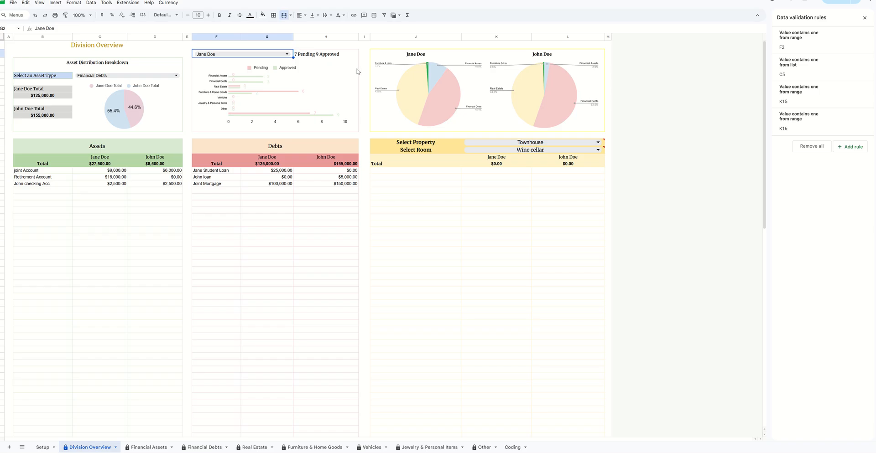
pyautogui.click(286, 54)
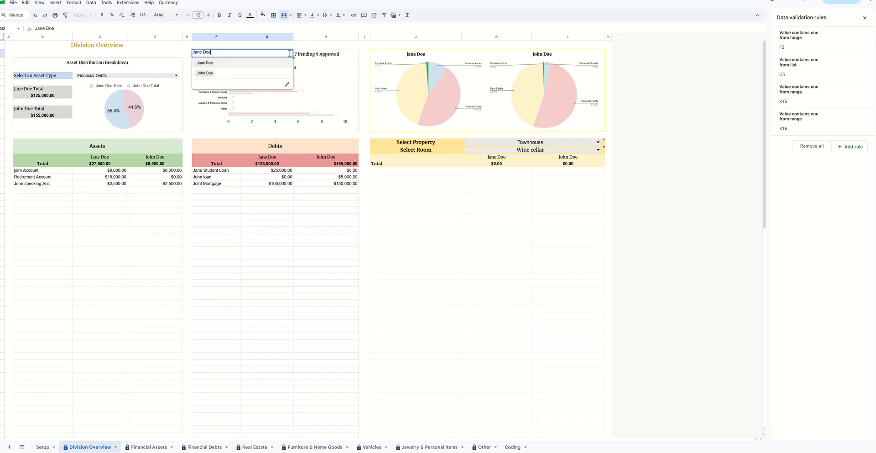
pyautogui.click(223, 76)
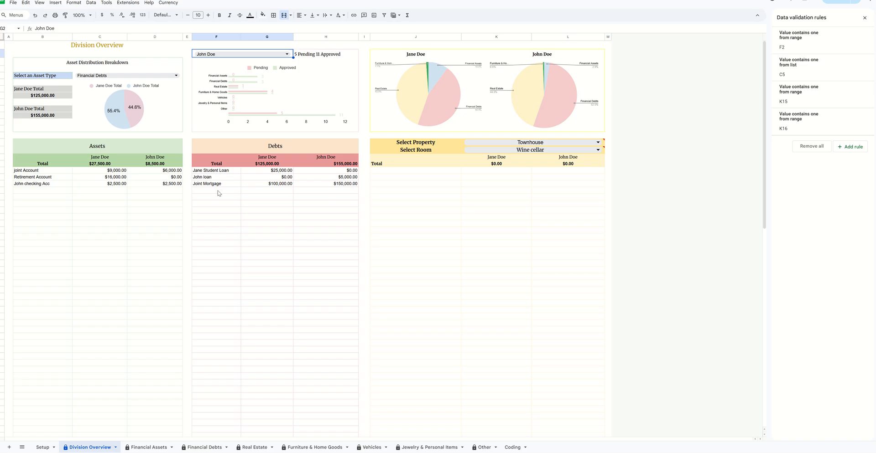
pyautogui.click(222, 180)
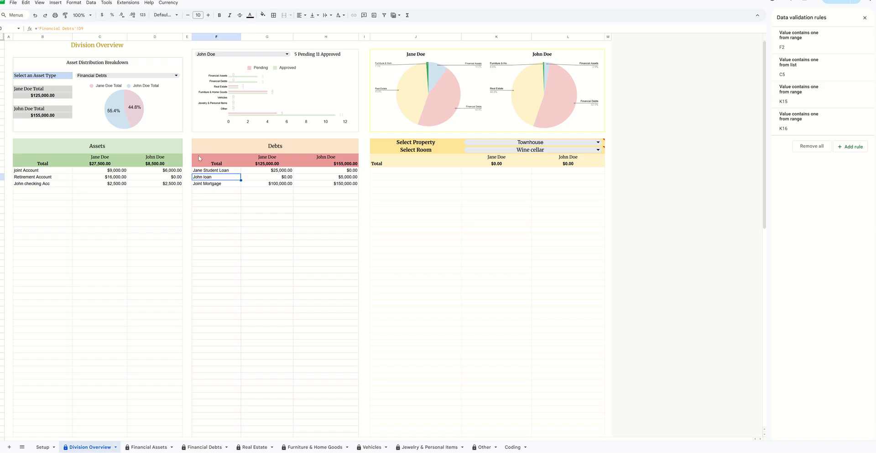
# Show the asset distribution breakdown for Vehicles on Division Overview.
pyautogui.click(150, 76)
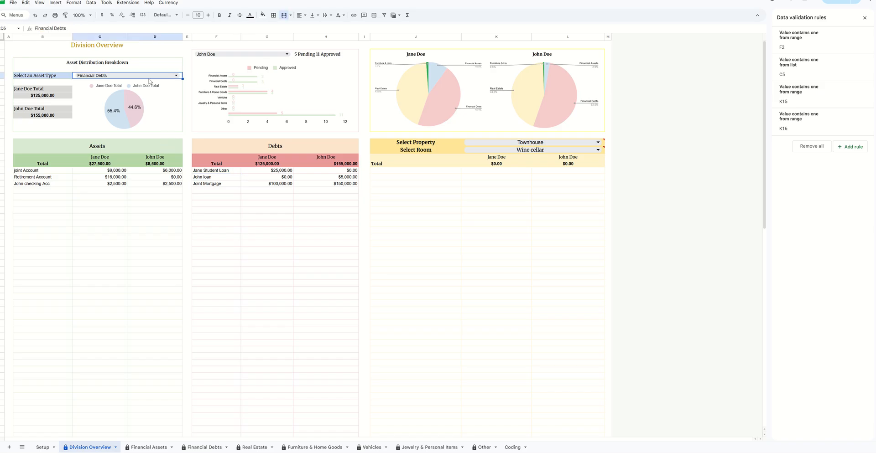
pyautogui.click(174, 75)
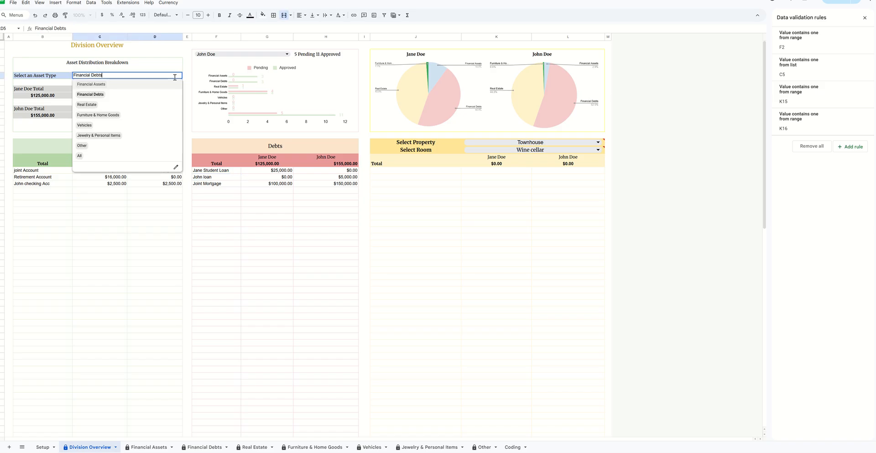
pyautogui.click(96, 129)
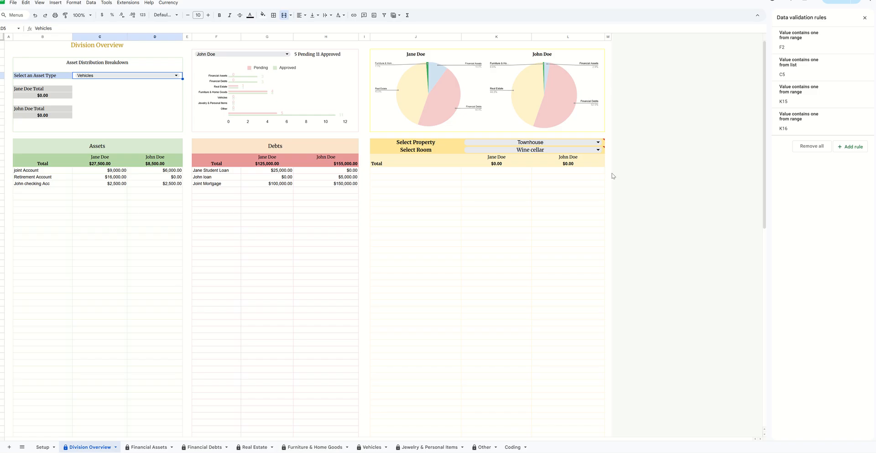
# Check the Furniture & Home Goods sheet, and select Single-Family Home as the property on Division Overview.
pyautogui.click(299, 448)
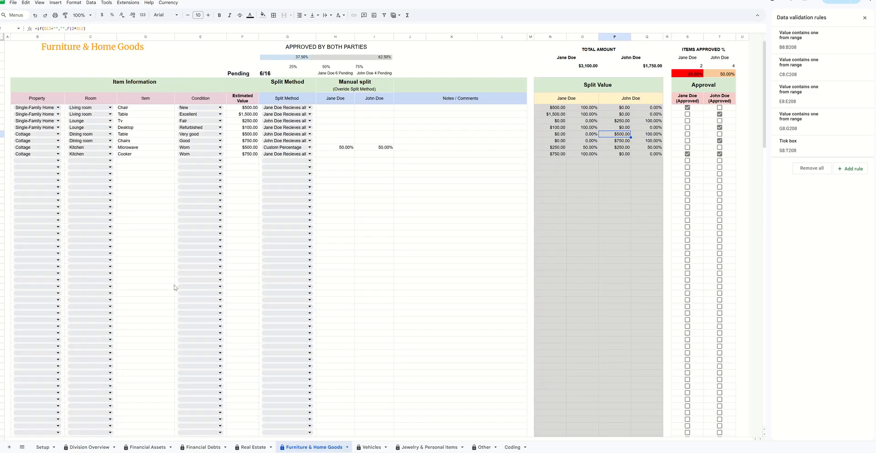
pyautogui.click(89, 448)
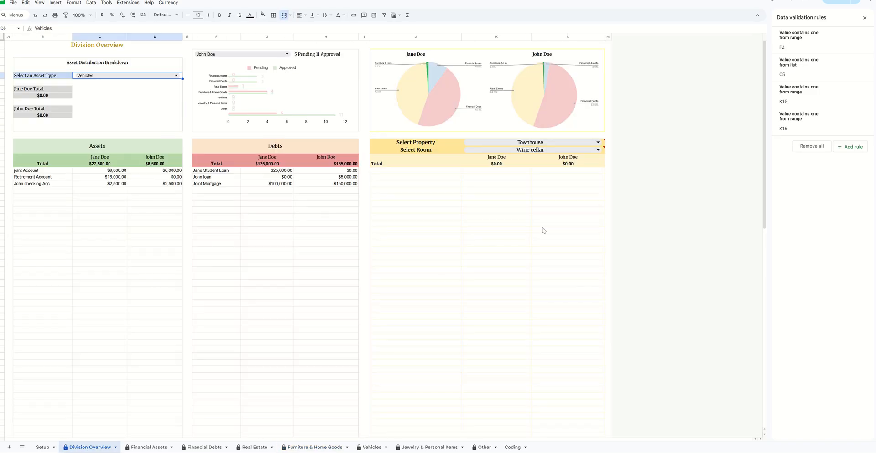
pyautogui.doubleClick(591, 145)
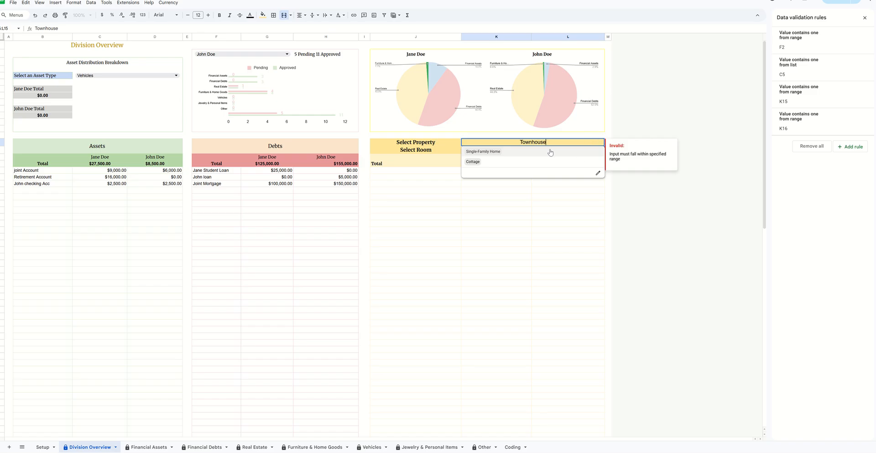
pyautogui.click(523, 152)
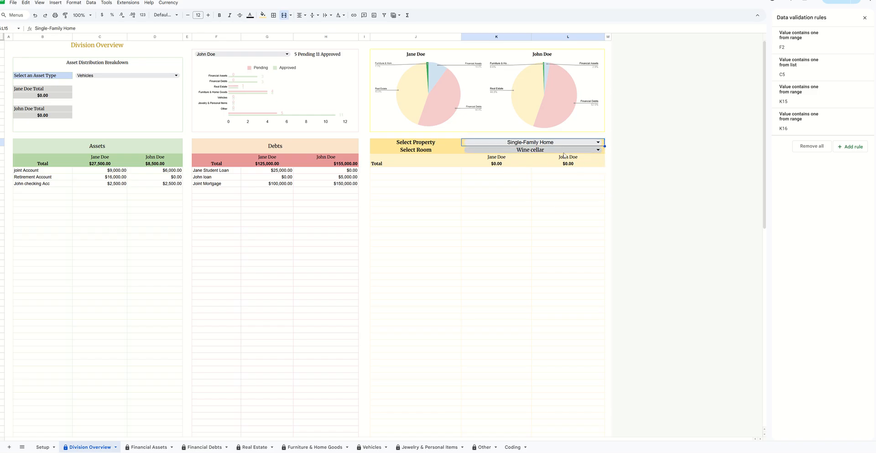
# Recheck the rooms on Furniture & Home Goods, and show the Single-Family Home's Living room and Lounge items on Division Overview.
pyautogui.click(422, 448)
pyautogui.click(308, 448)
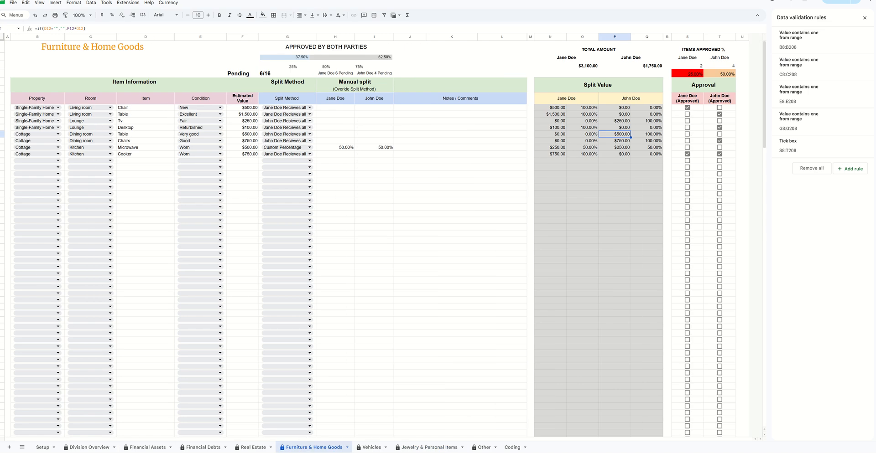
pyautogui.click(90, 447)
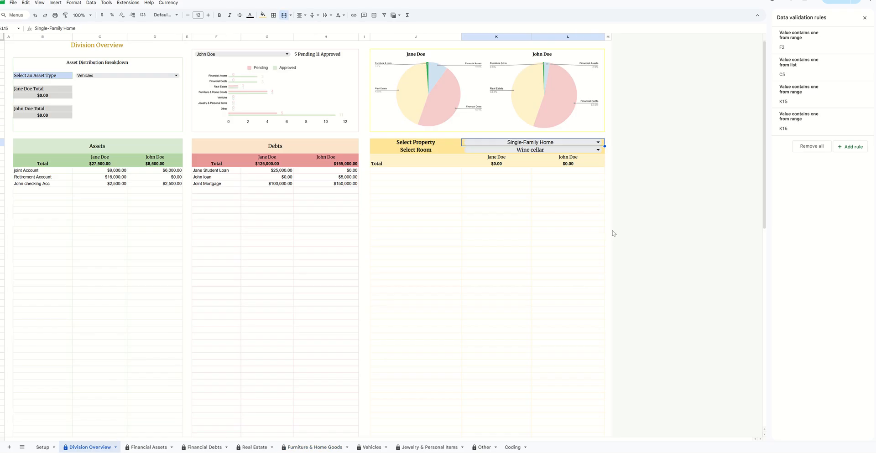
pyautogui.click(598, 150)
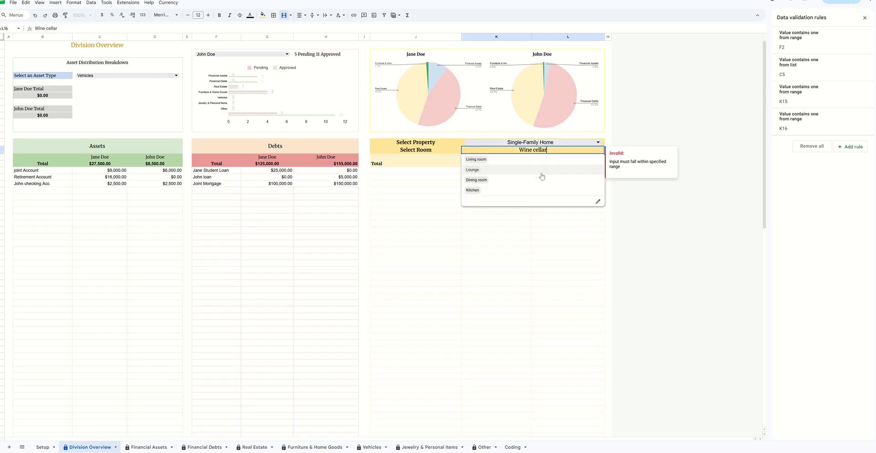
pyautogui.click(519, 163)
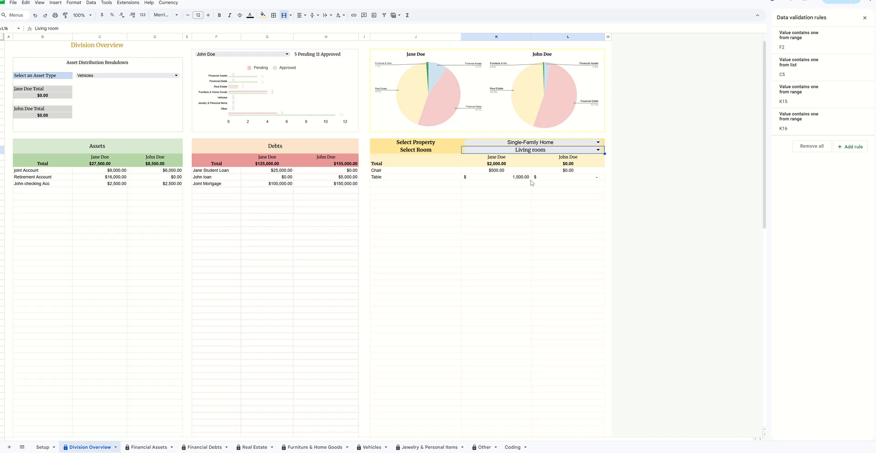
pyautogui.click(529, 150)
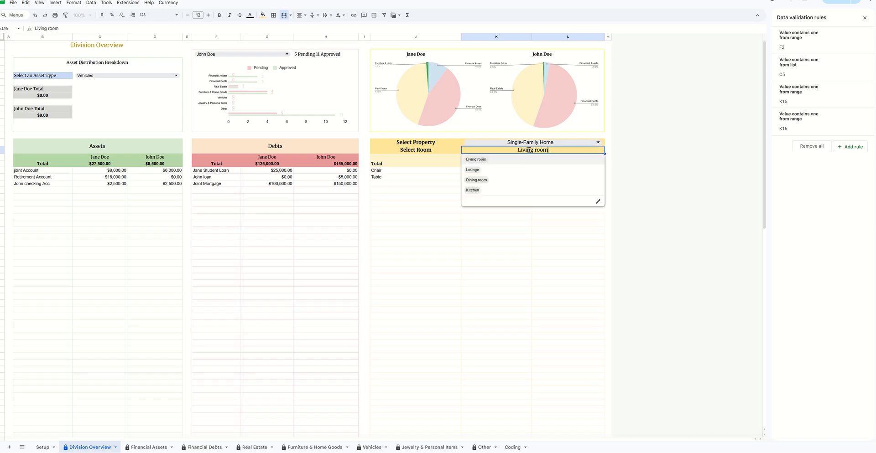
pyautogui.click(477, 174)
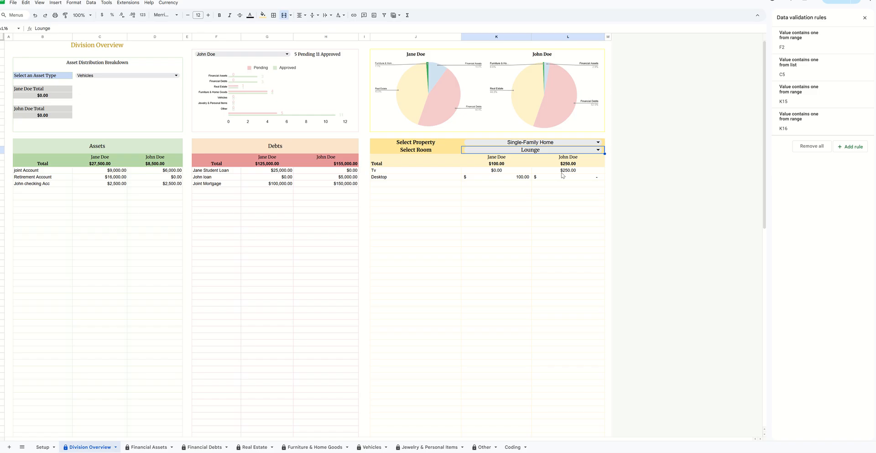
# Select Cottage as the property on Division Overview, and check the property types on the Real Estate sheet.
pyautogui.click(545, 142)
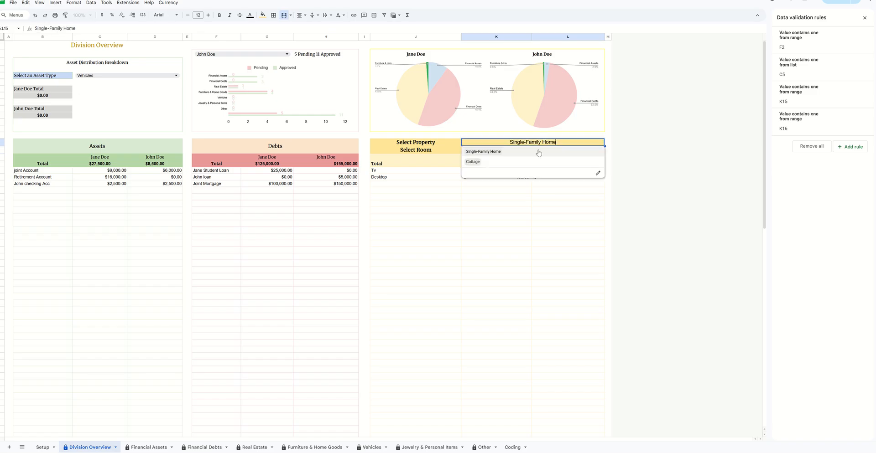
pyautogui.click(484, 162)
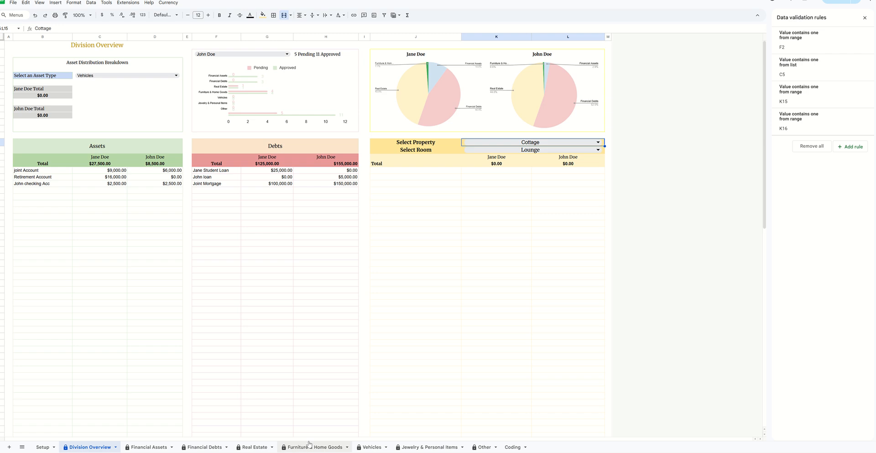
pyautogui.click(255, 447)
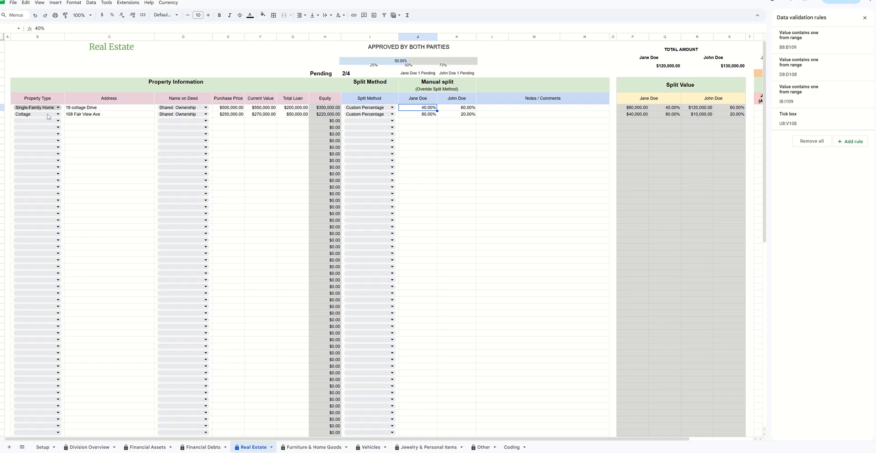
pyautogui.click(105, 446)
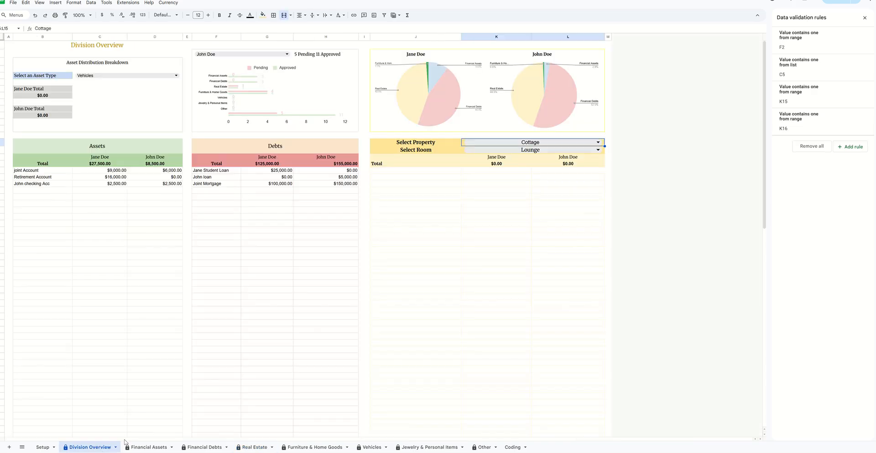
# Show the split of the Cottage's Dining room items, ending on its Kitchen items.
pyautogui.click(597, 149)
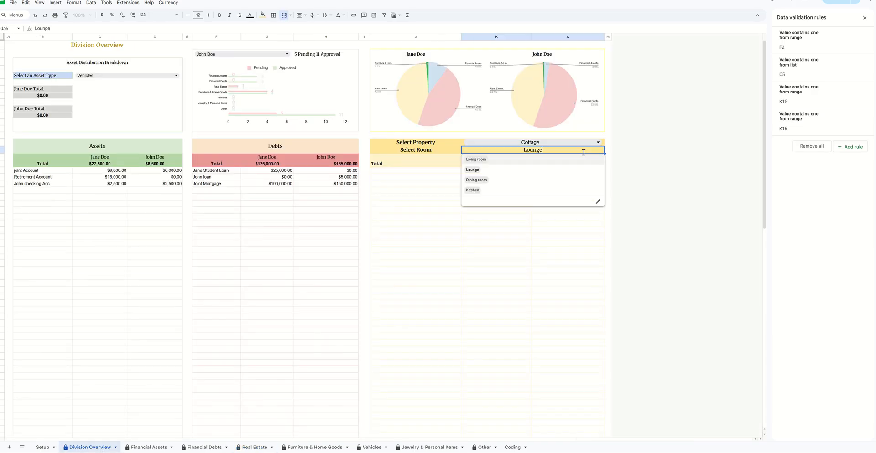
pyautogui.click(488, 182)
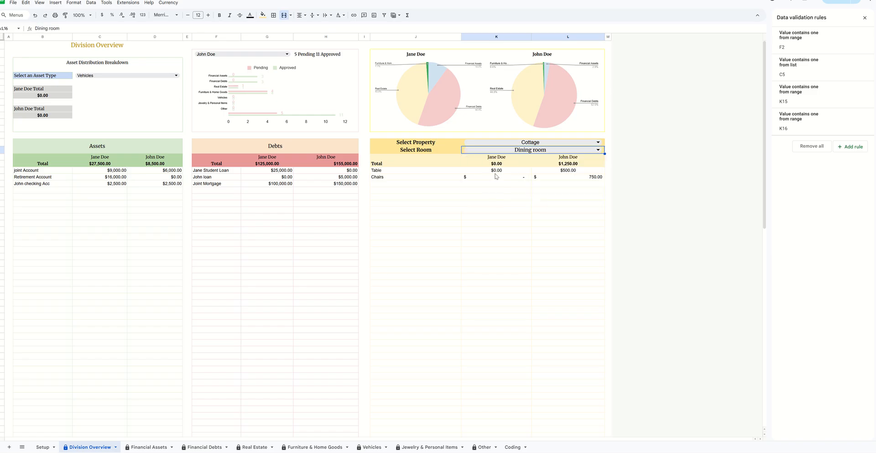
pyautogui.click(555, 150)
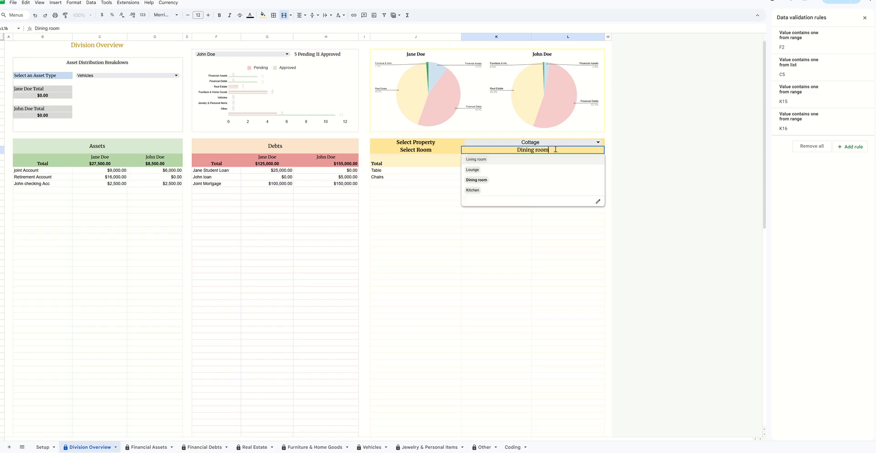
pyautogui.click(508, 192)
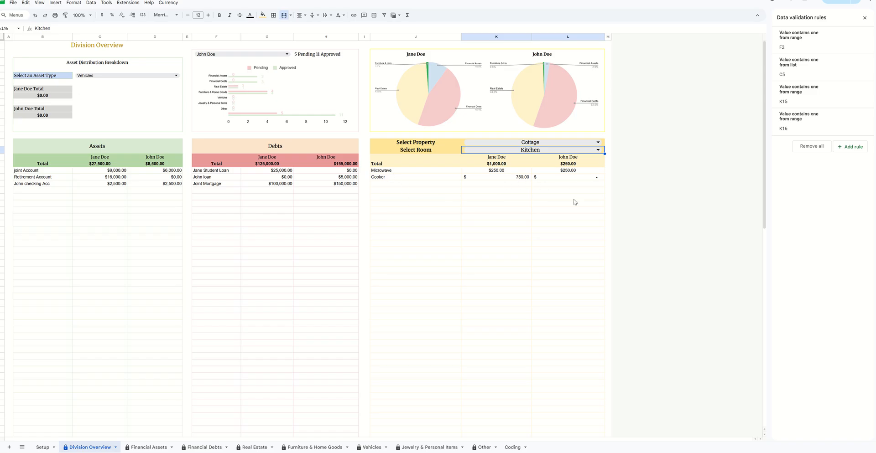
# View the Financial Assets and Furniture & Home Goods sheets, and check the room options on Division Overview.
pyautogui.click(148, 447)
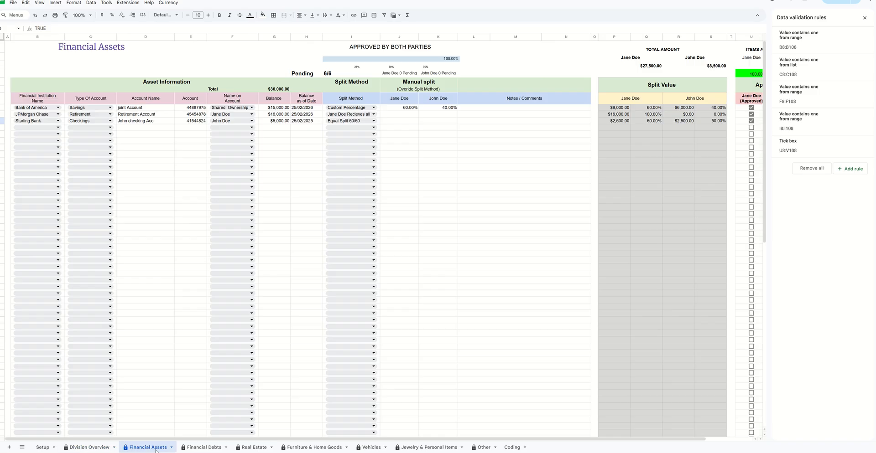
pyautogui.click(313, 447)
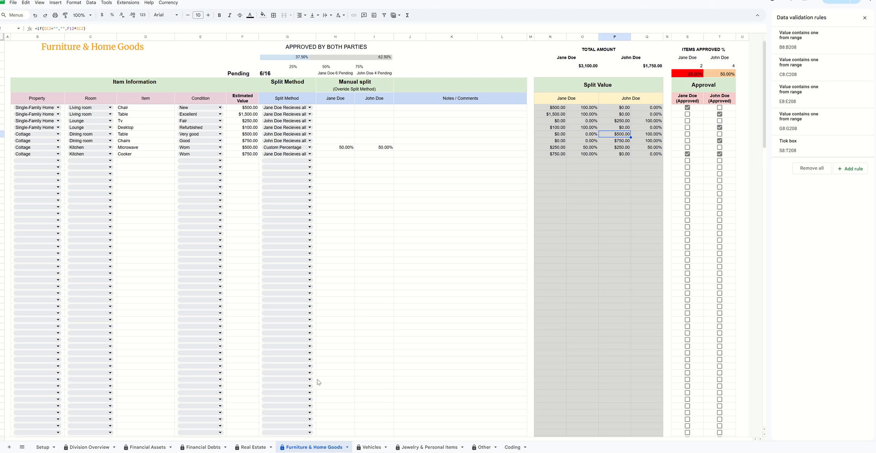
pyautogui.click(91, 446)
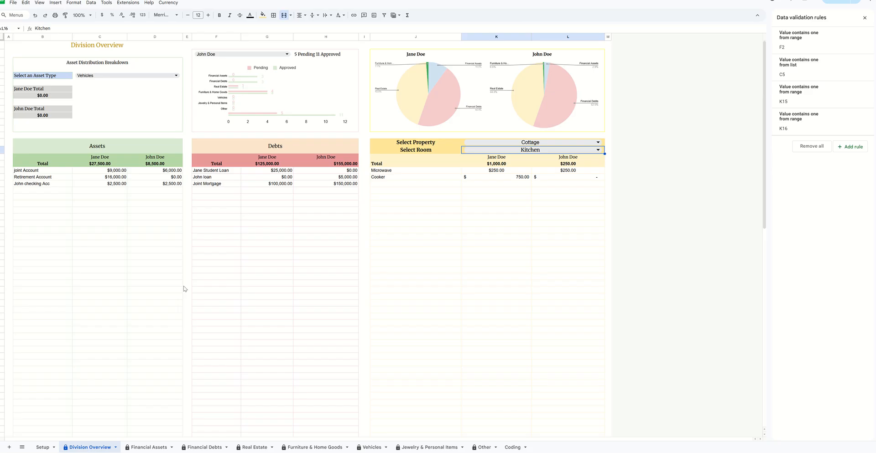
pyautogui.click(536, 150)
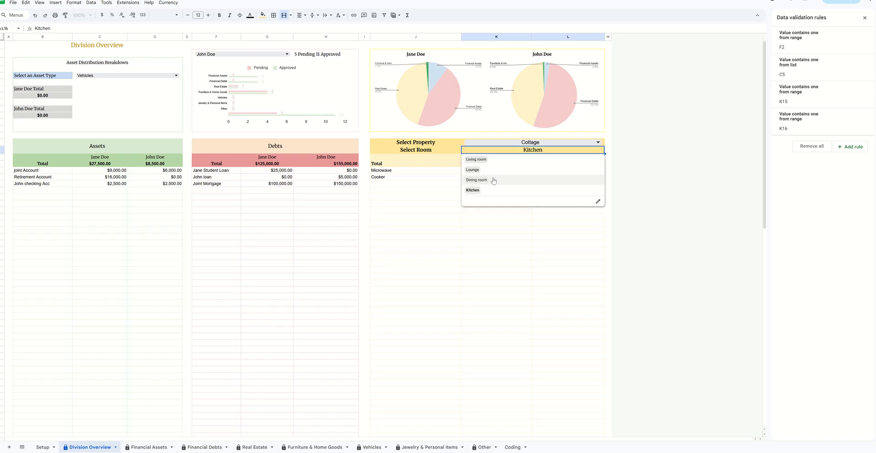
pyautogui.click(424, 237)
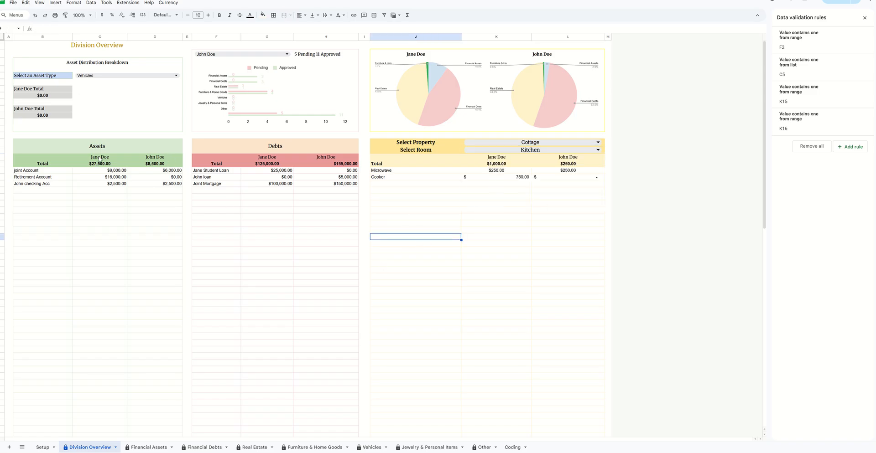
# Show the asset distribution breakdown for Financial Assets, ending on Financial Debts.
pyautogui.click(113, 76)
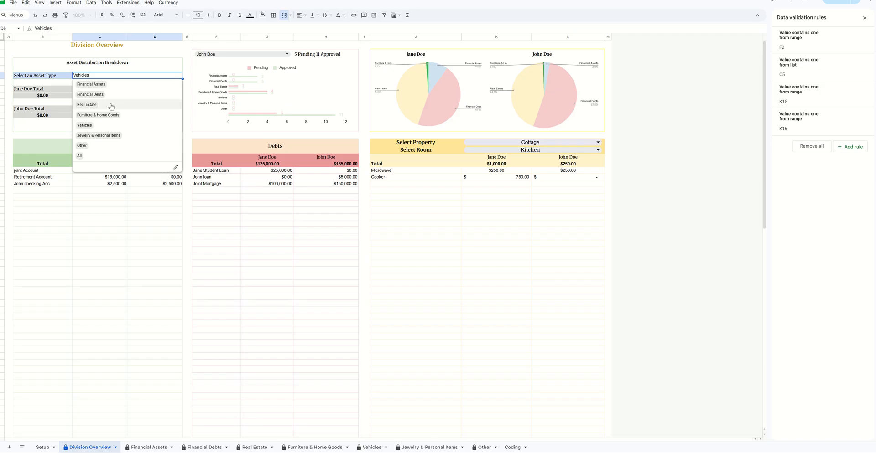
pyautogui.click(94, 84)
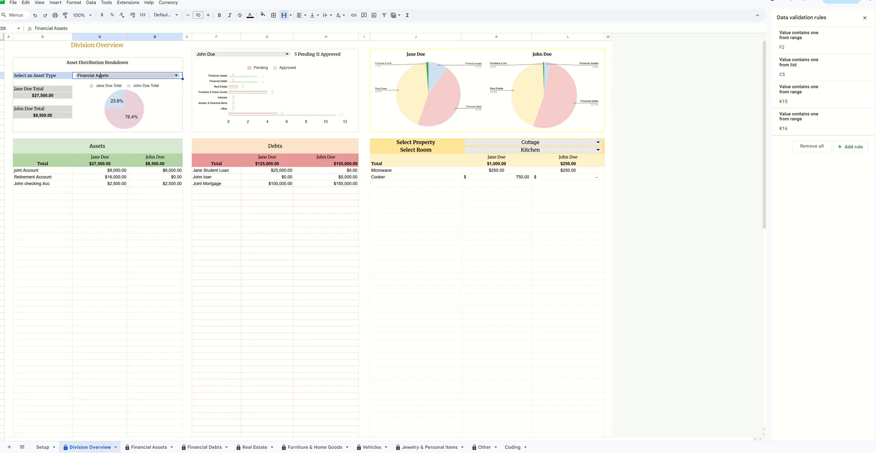
pyautogui.click(100, 76)
pyautogui.click(91, 96)
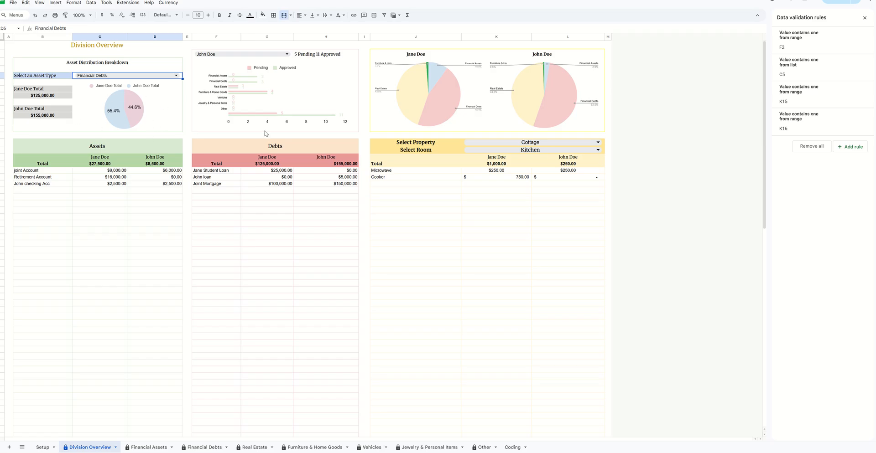
# Review the approval chart for the second partner and switch it to the first partner.
pyautogui.click(288, 55)
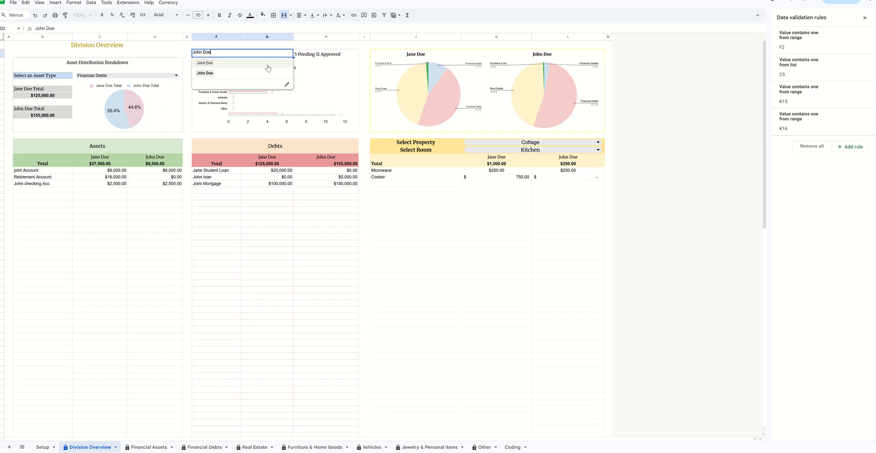
pyautogui.click(234, 72)
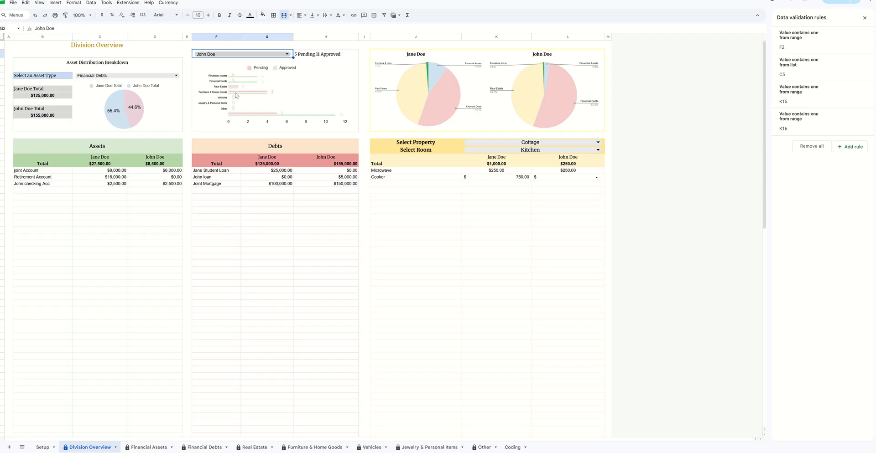
pyautogui.click(257, 56)
pyautogui.click(237, 64)
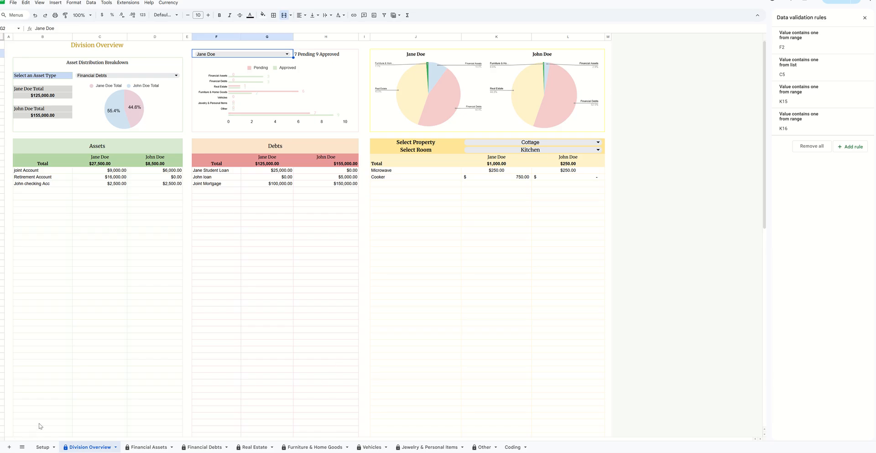
# Revisit the Setup, Financial Debts and Financial Assets sheets, and close the data validation rules.
pyautogui.click(46, 448)
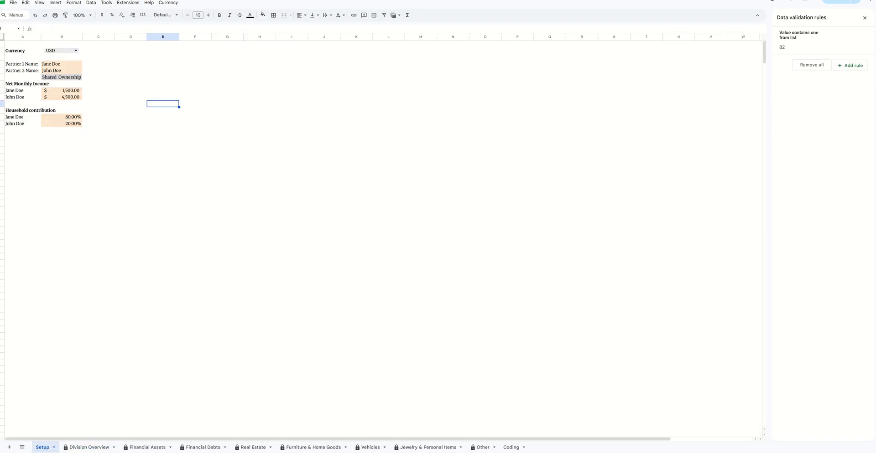
pyautogui.click(202, 449)
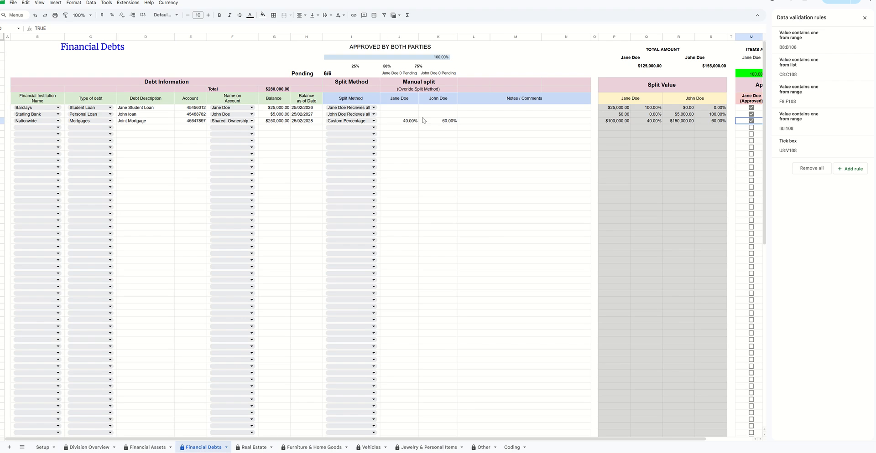
pyautogui.click(150, 447)
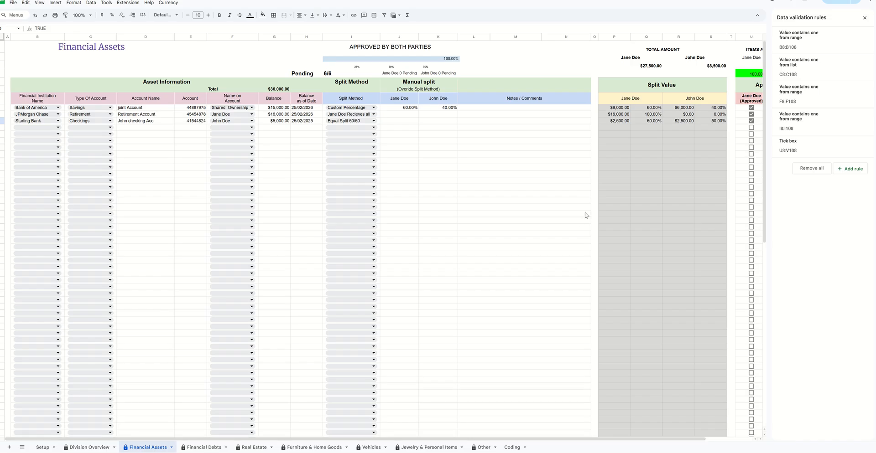
pyautogui.click(864, 18)
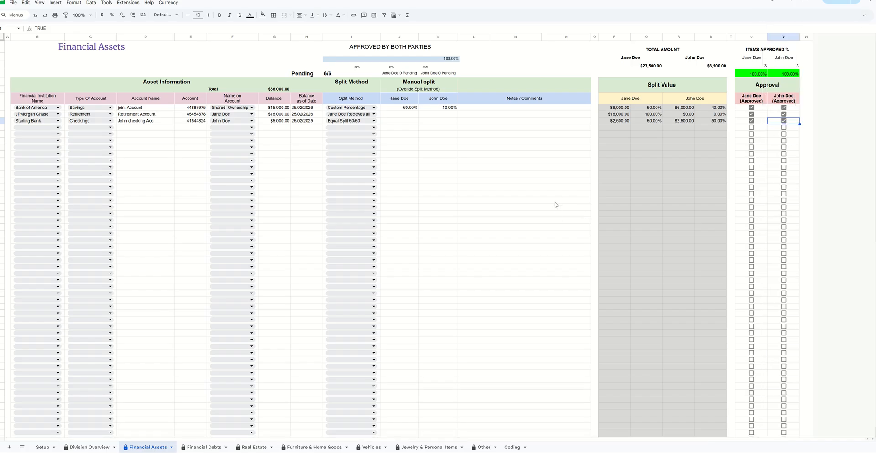